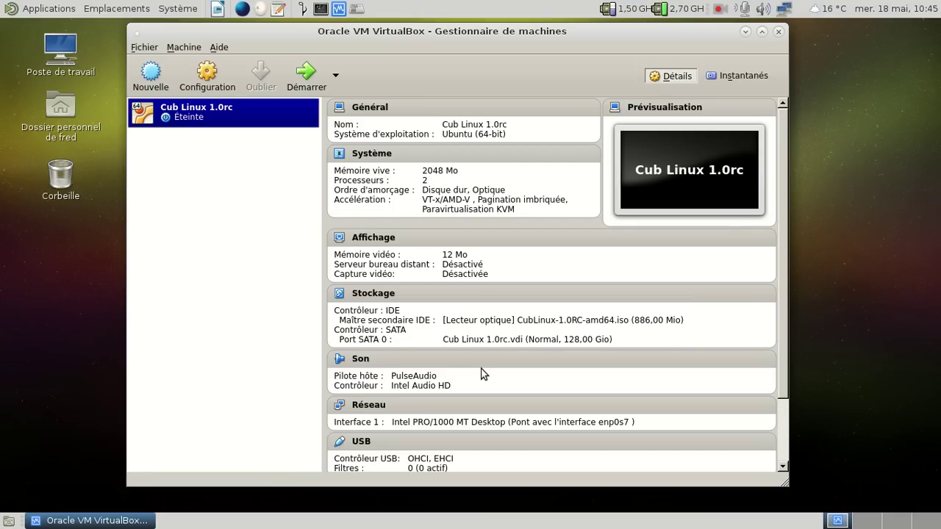
- Start the Cub Linux virtual machine from VirtualBox and let it boot to the login screen
{"action": "left_click", "coordinate": [306, 77]}
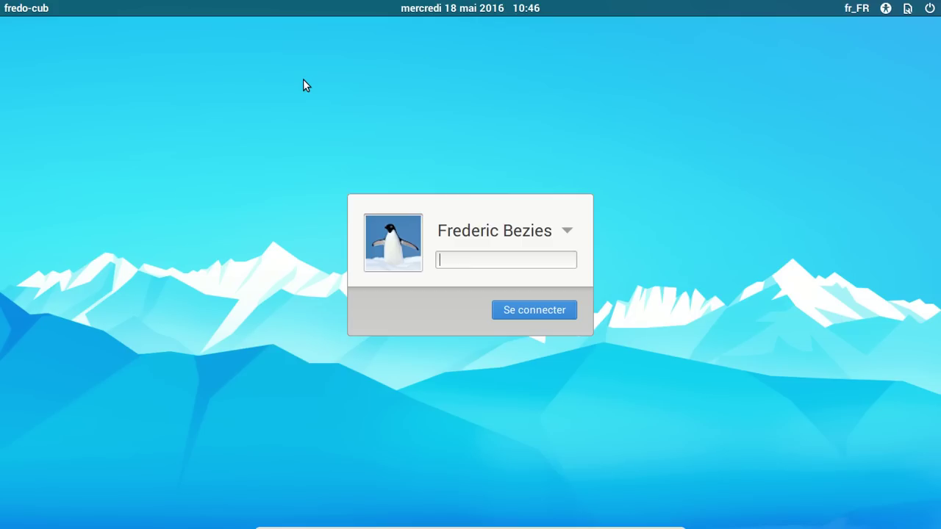
- Enter the user account password at the Cub Linux login screen to sign in
{"action": "type", "text": "•••••••"}
{"action": "key", "text": "Return"}
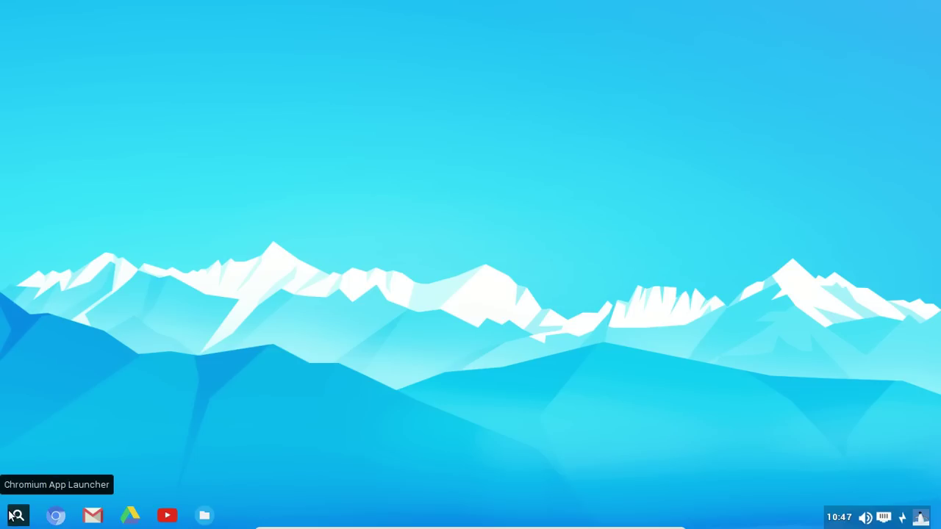
{"action": "left_click", "coordinate": [16, 516]}
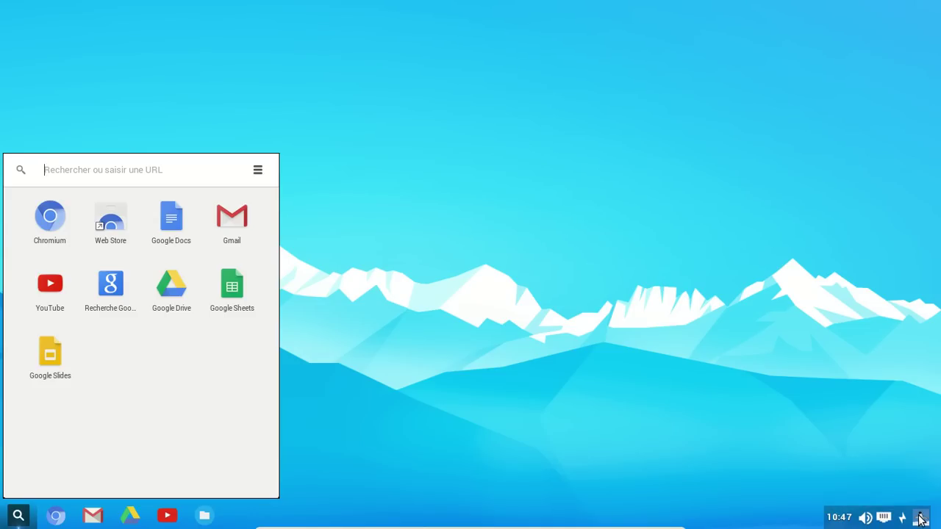
{"action": "left_click", "coordinate": [403, 378]}
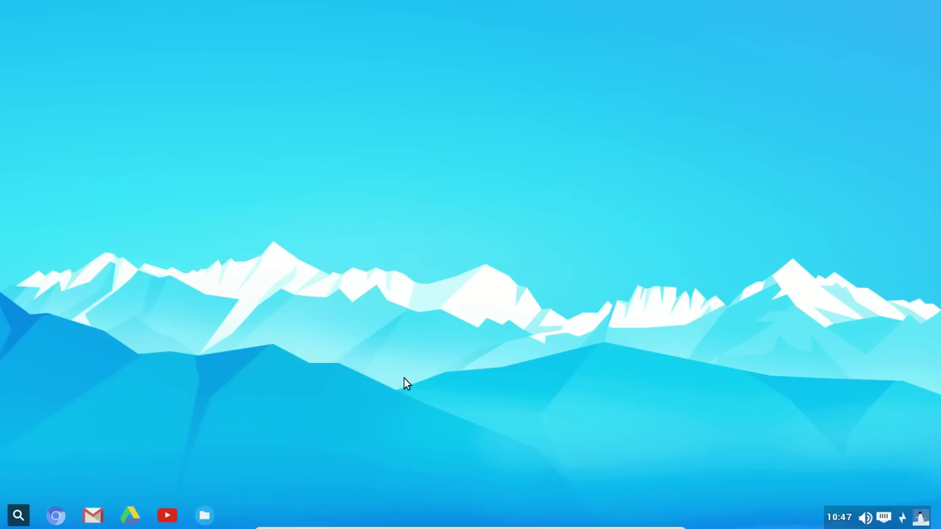
- Browse the application categories in the desktop's right-click Applications menu
{"action": "right_click", "coordinate": [322, 55]}
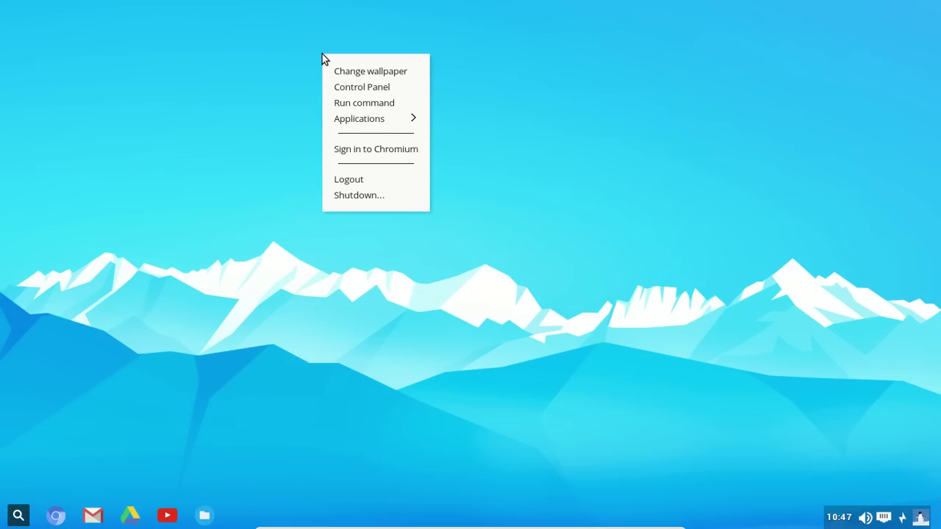
{"action": "mouse_move", "coordinate": [396, 125]}
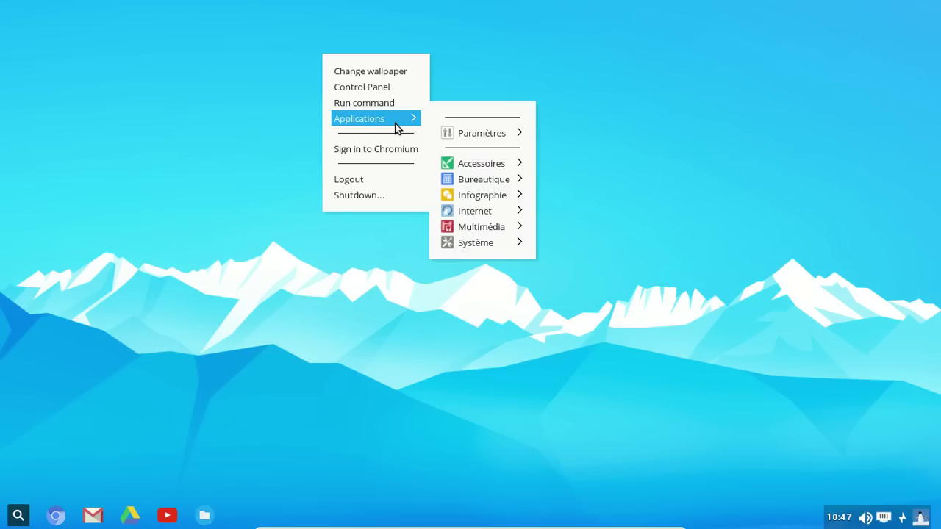
{"action": "mouse_move", "coordinate": [502, 137]}
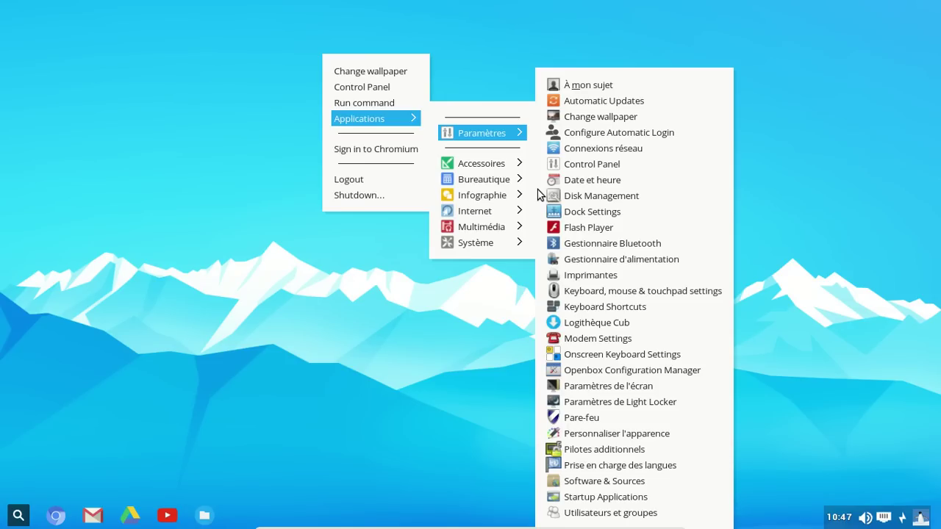
{"action": "mouse_move", "coordinate": [513, 179]}
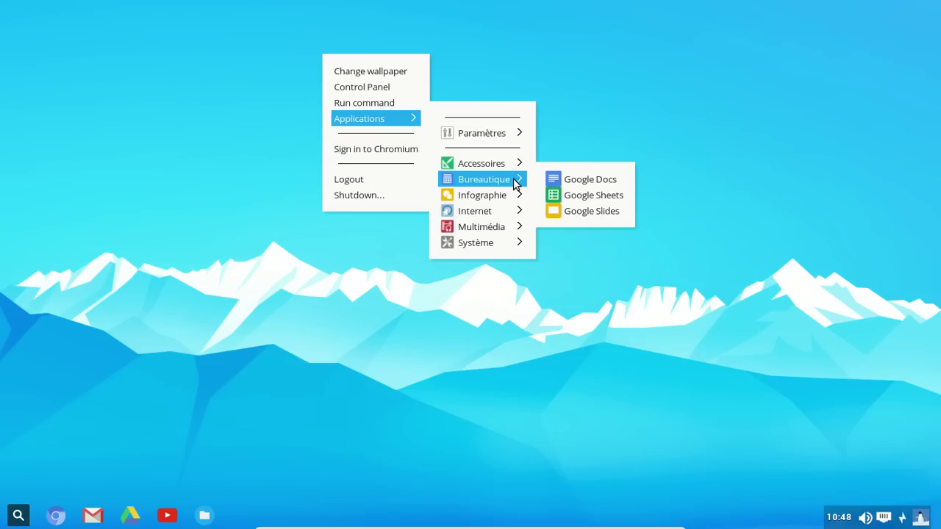
{"action": "mouse_move", "coordinate": [516, 197]}
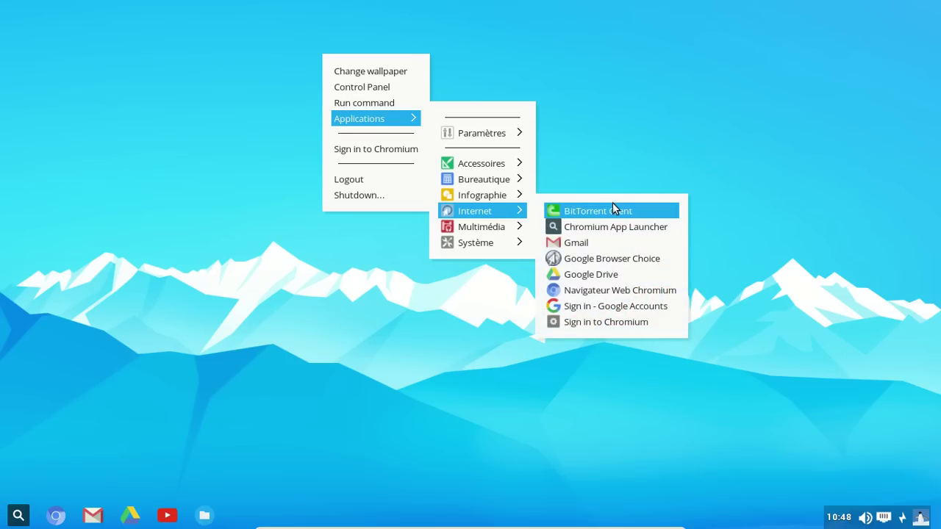
- Launch Multimédia > Install Restricted Extras and authorize it with the administrator password
{"action": "mouse_move", "coordinate": [479, 232]}
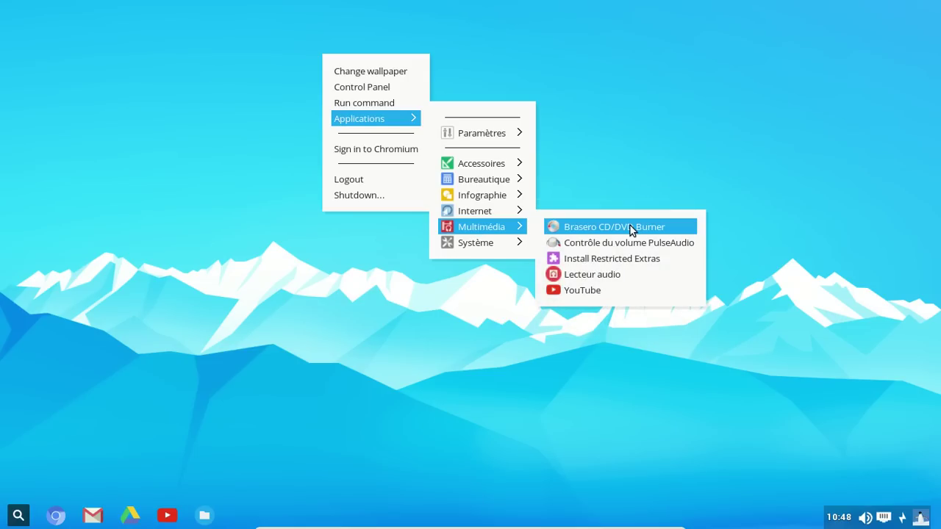
{"action": "left_click", "coordinate": [631, 258]}
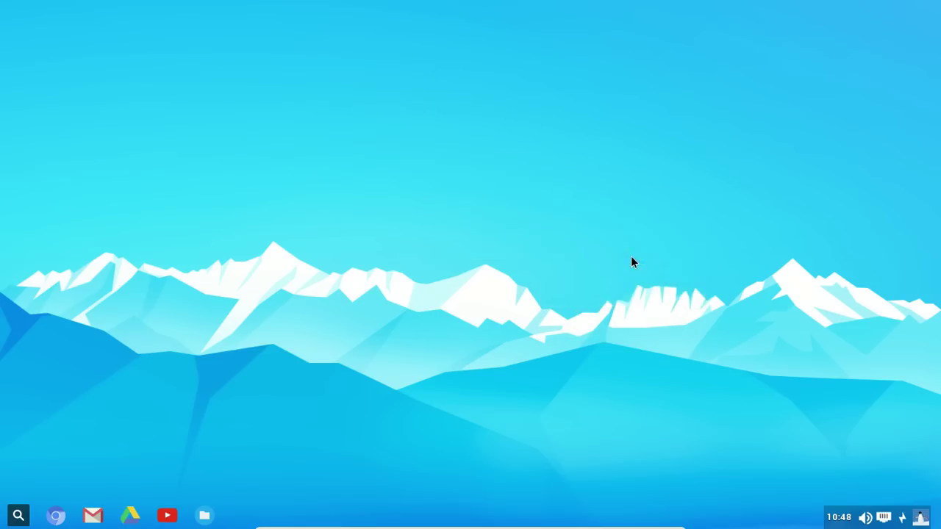
{"action": "type", "text": "********"}
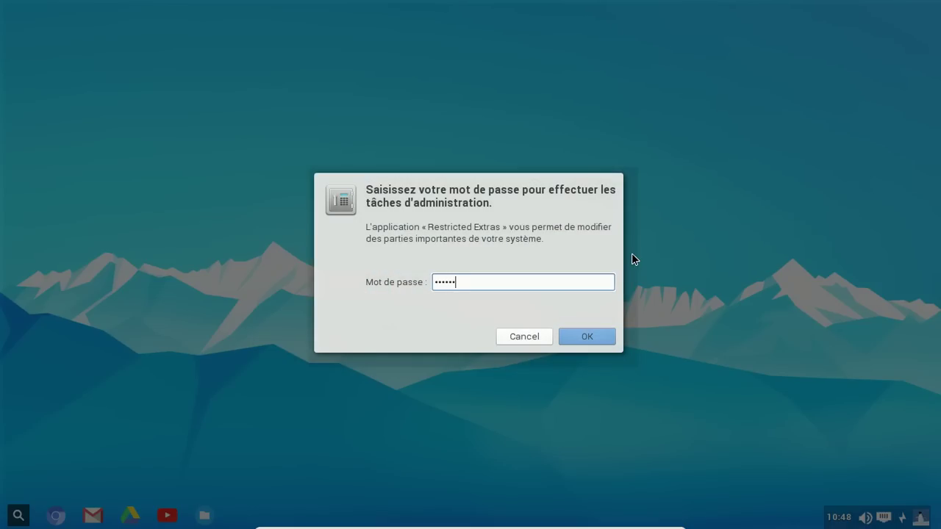
{"action": "key", "text": "Return"}
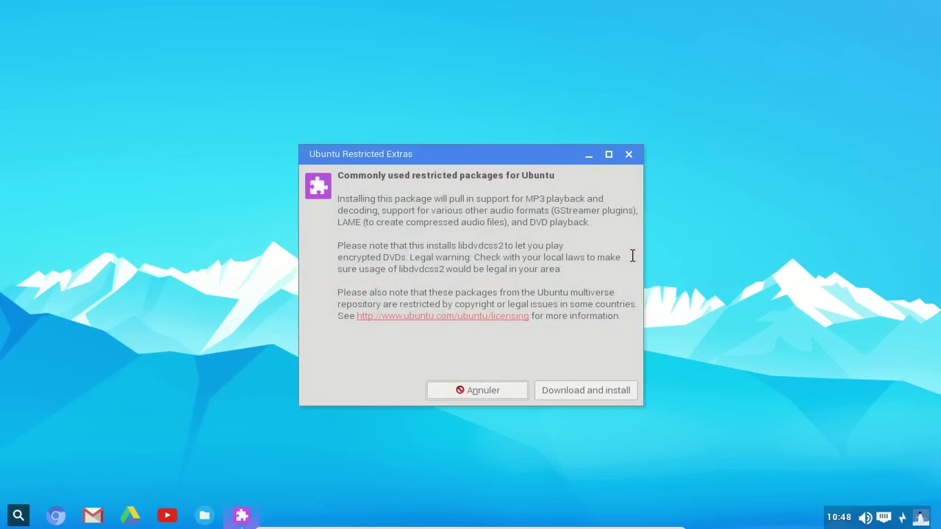
- Start downloading and installing the Ubuntu Restricted Extras codec packages
{"action": "left_click", "coordinate": [584, 387]}
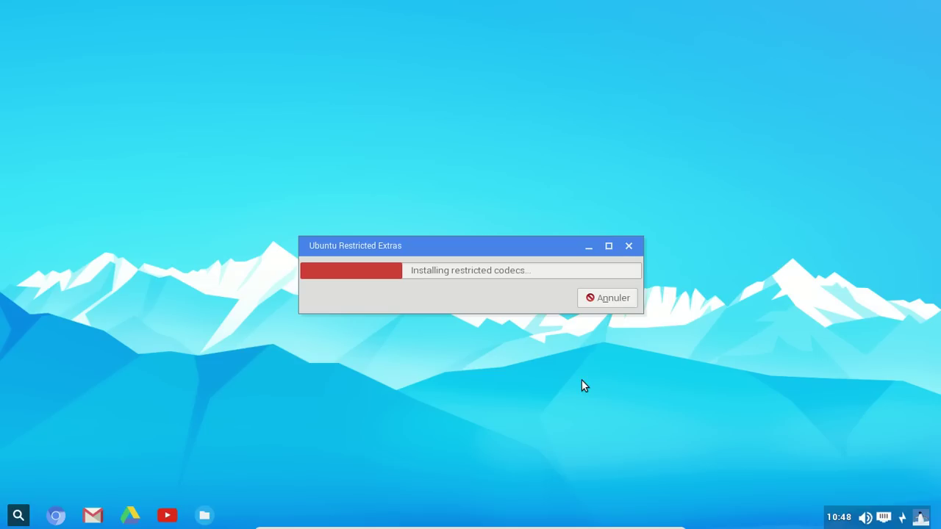
- Open a new Chromium browser window from the taskbar
{"action": "left_click", "coordinate": [70, 514]}
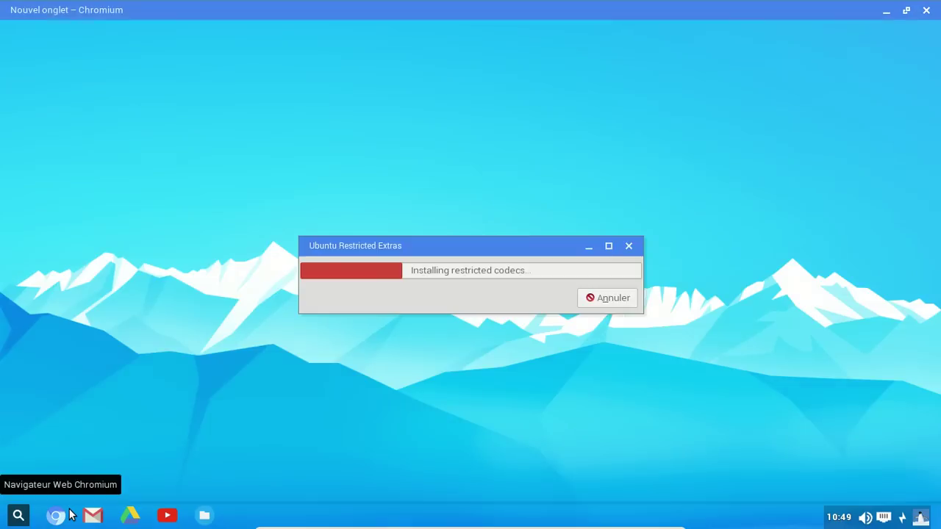
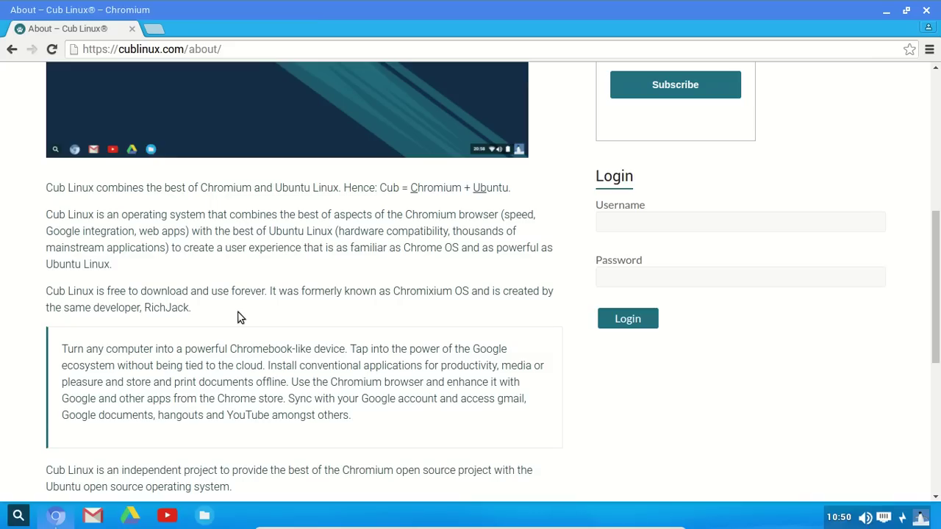
- Scroll down the cublinux.com About page, then jump back to its top
{"action": "scroll", "coordinate": [237, 318], "scroll_direction": "down", "scroll_amount": 5}
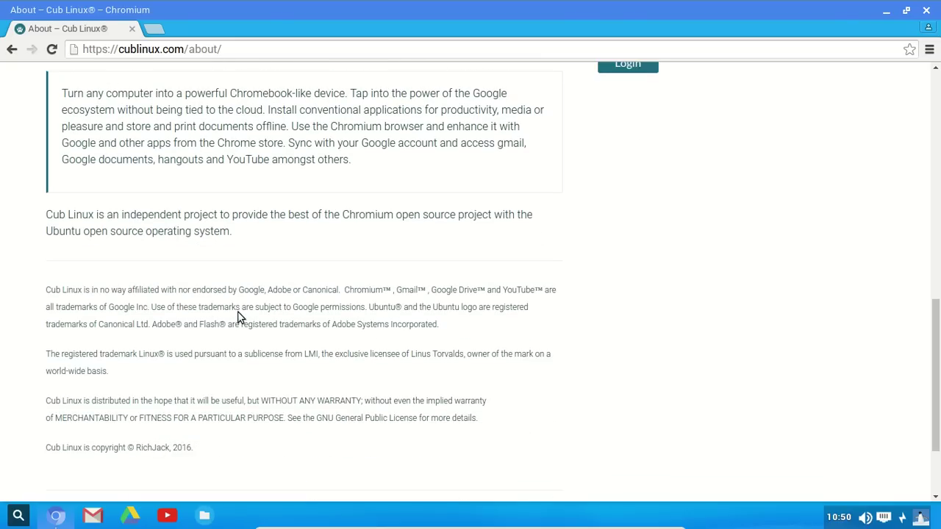
{"action": "left_click", "coordinate": [937, 84]}
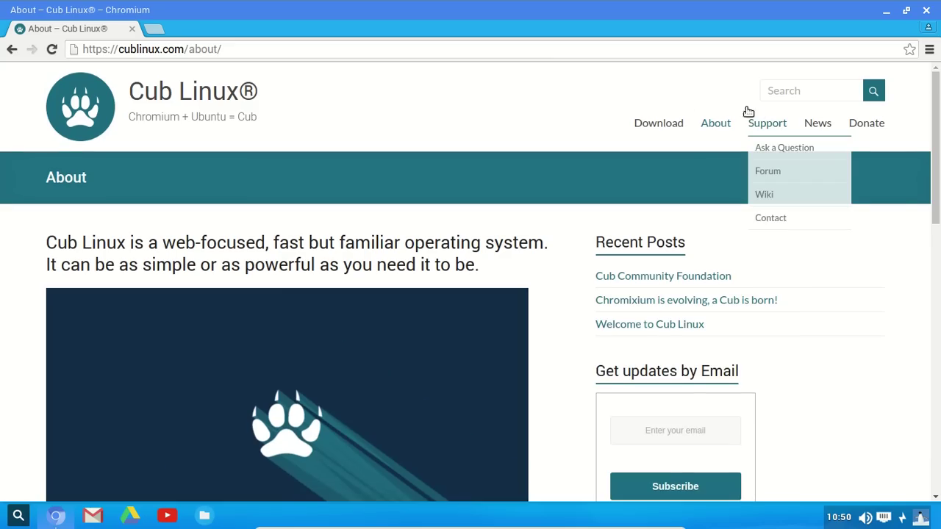
- Open the Cub Linux FAQs page and scroll down through it
{"action": "left_click", "coordinate": [712, 149]}
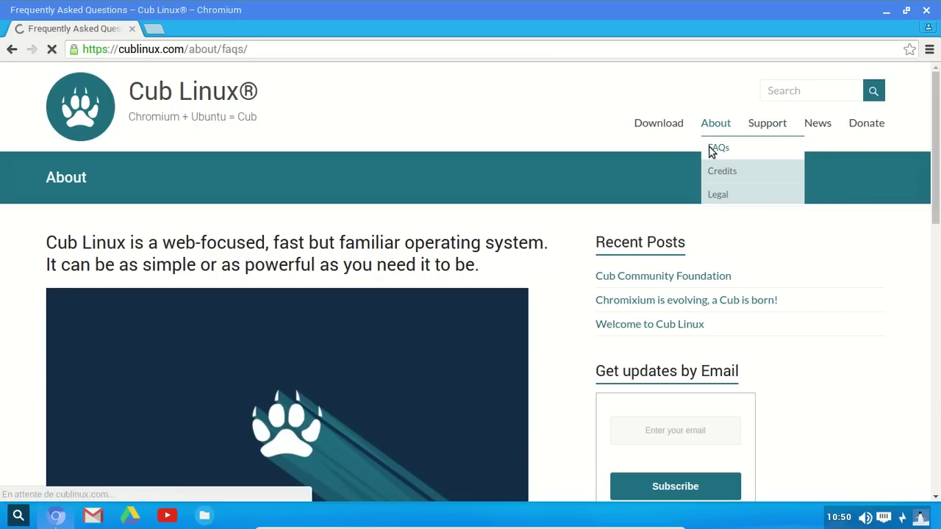
{"action": "scroll", "coordinate": [505, 196], "scroll_direction": "down", "scroll_amount": 4}
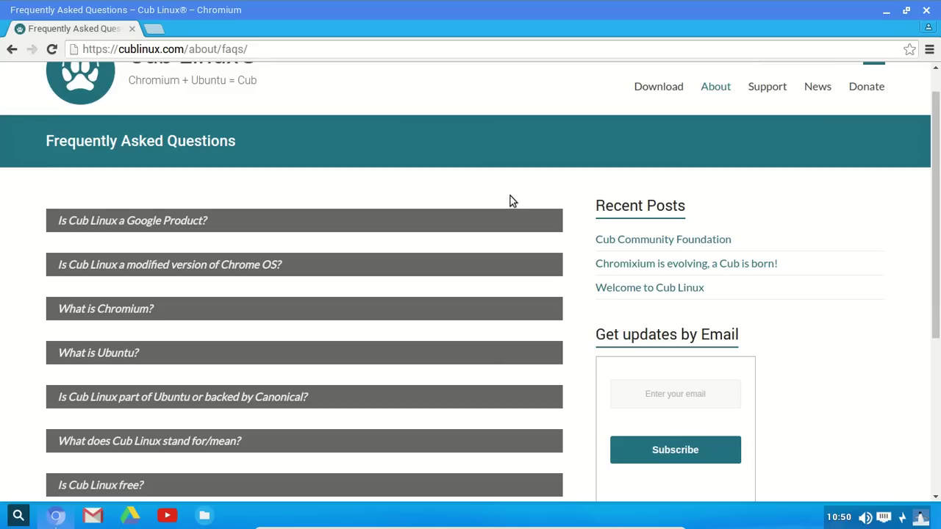
{"action": "scroll", "coordinate": [507, 202], "scroll_direction": "down", "scroll_amount": 1}
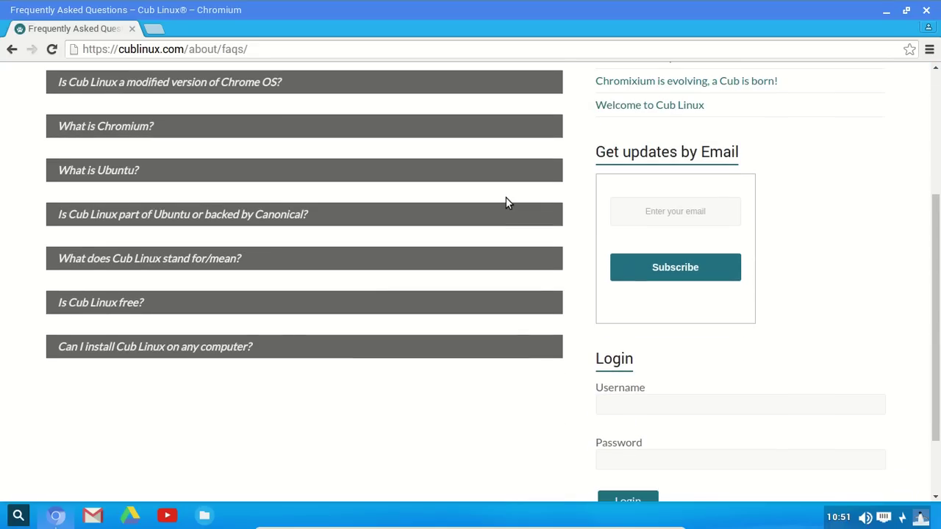
- Expand and collapse the Canonical, Ubuntu, Chromium and Chrome OS answers, then return to the top
{"action": "left_click", "coordinate": [199, 216]}
{"action": "left_click", "coordinate": [198, 215]}
{"action": "left_click", "coordinate": [152, 175]}
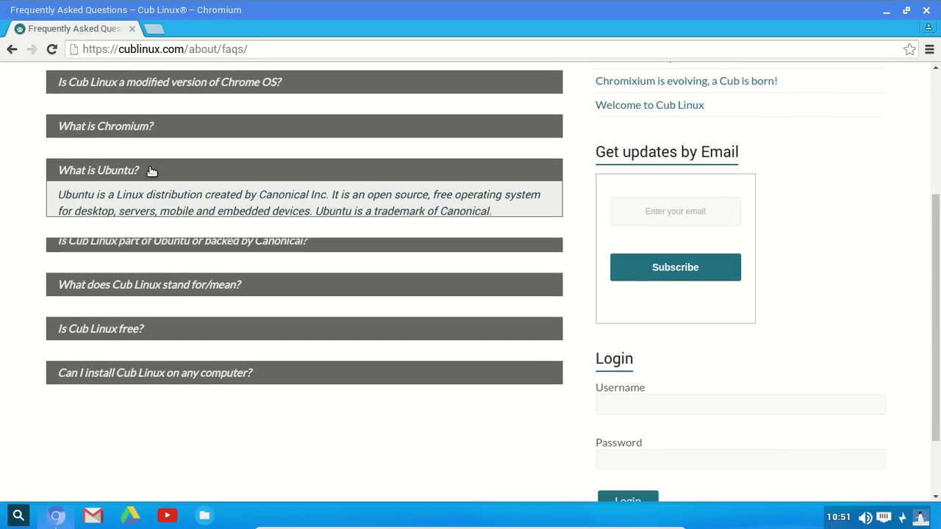
{"action": "left_click", "coordinate": [153, 175]}
{"action": "left_click", "coordinate": [145, 133]}
{"action": "left_click", "coordinate": [145, 130]}
{"action": "left_click", "coordinate": [155, 84]}
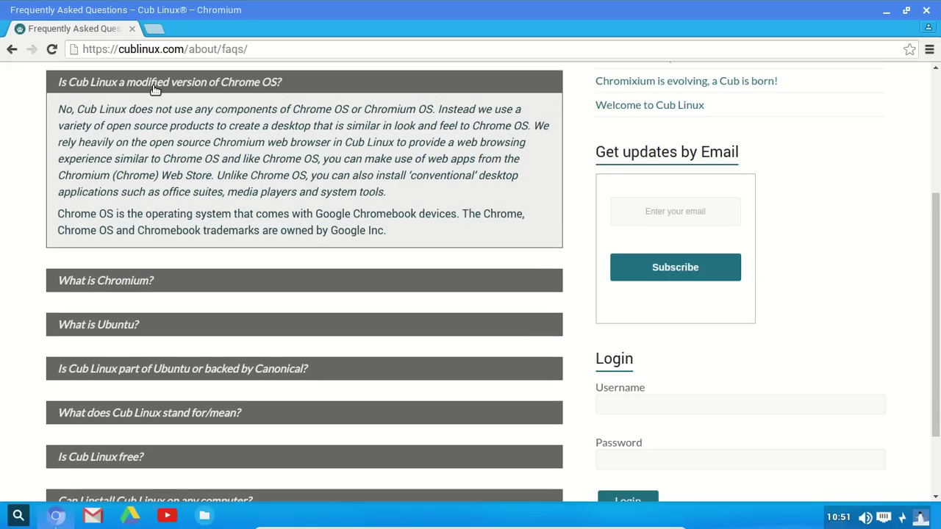
{"action": "left_click", "coordinate": [155, 83]}
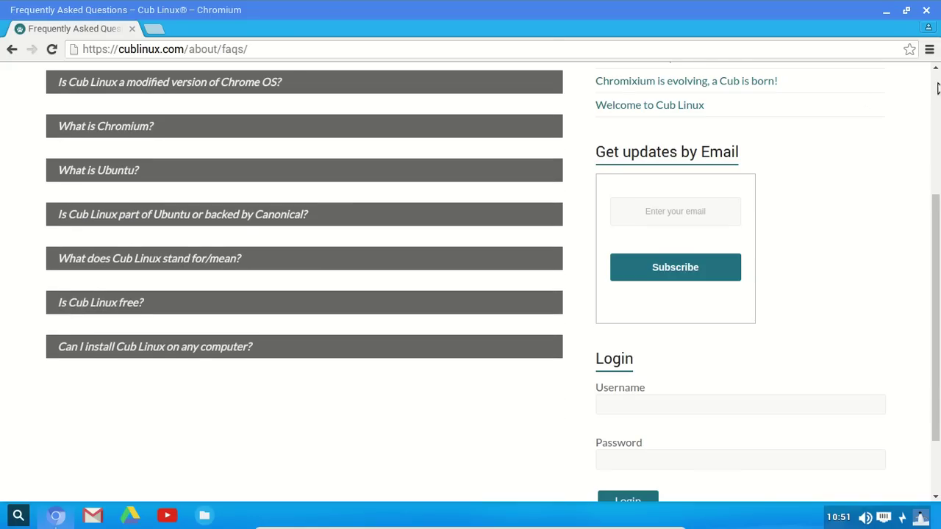
{"action": "left_click", "coordinate": [936, 87]}
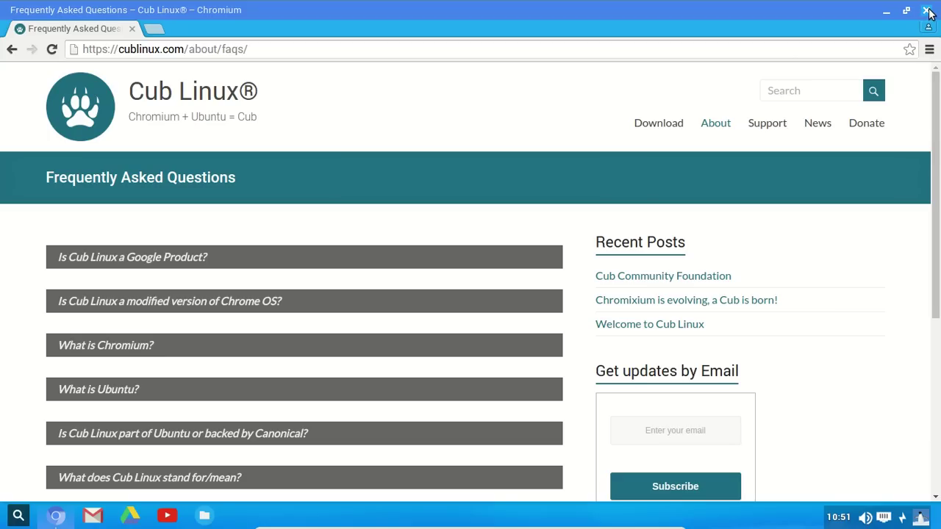
- Close Chromium and launch Synaptic from Applications > Système, authenticating with the administrator password
{"action": "left_click", "coordinate": [927, 10]}
{"action": "right_click", "coordinate": [315, 74]}
{"action": "mouse_move", "coordinate": [353, 138]}
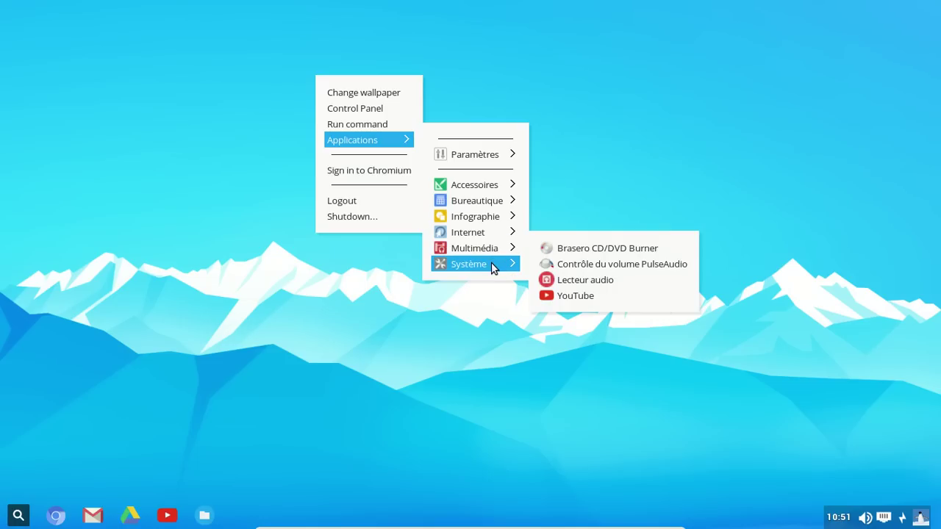
{"action": "mouse_move", "coordinate": [490, 264]}
{"action": "left_click", "coordinate": [625, 280]}
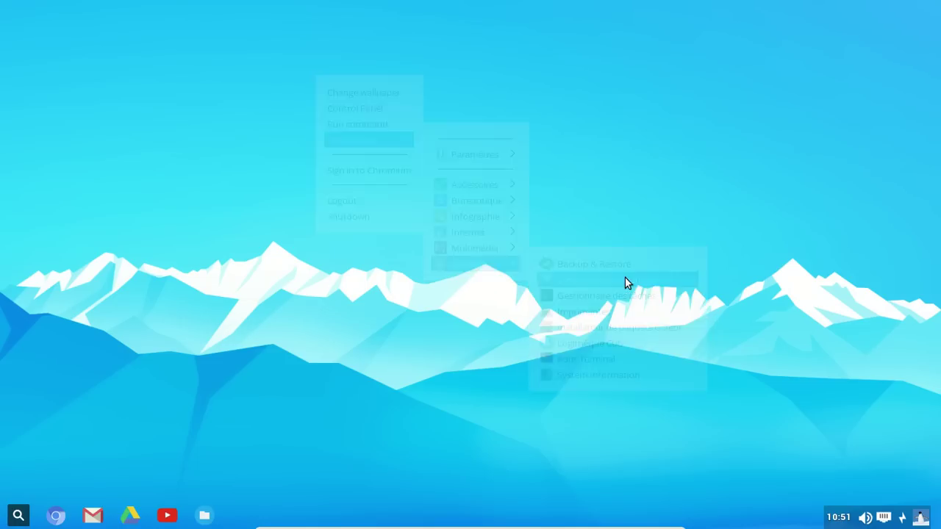
{"action": "type", "text": "******"}
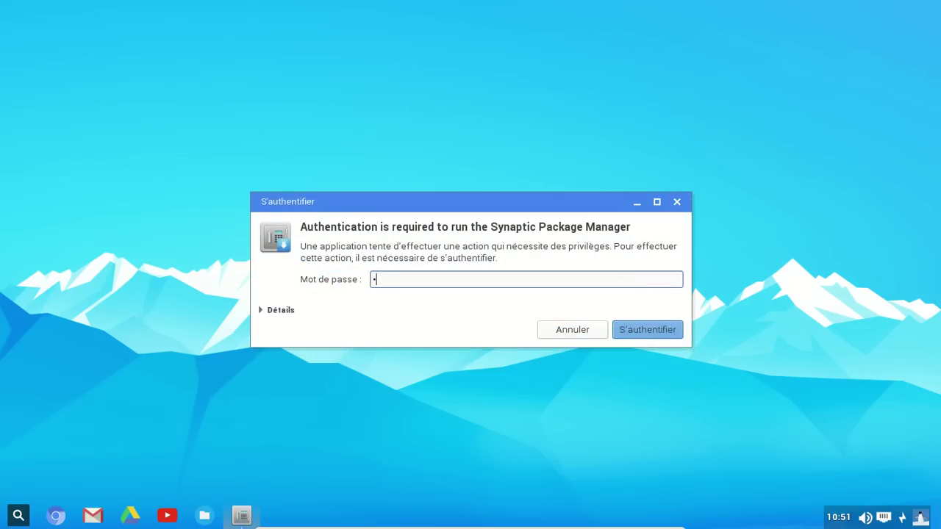
{"action": "key", "text": "Return"}
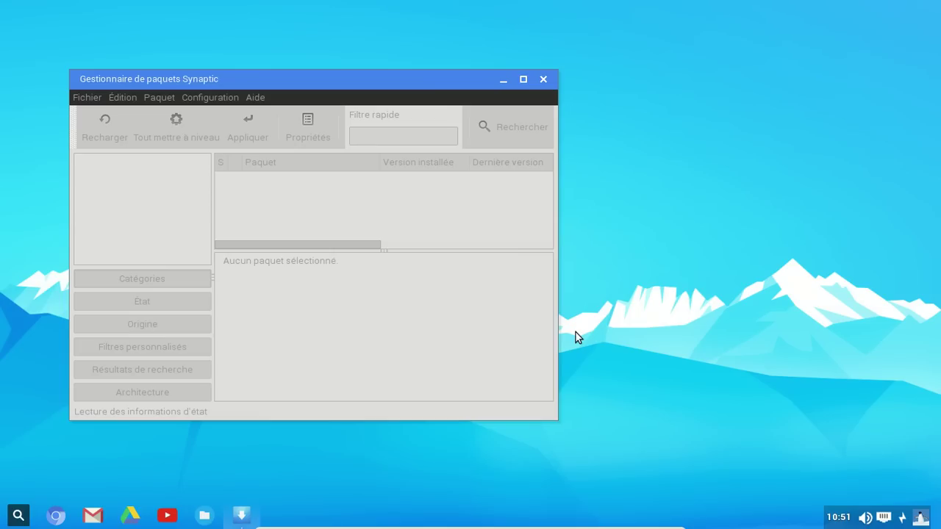
- Review the Dépôts repository settings, including the Autres logiciels sources, then close them
{"action": "left_click", "coordinate": [224, 98]}
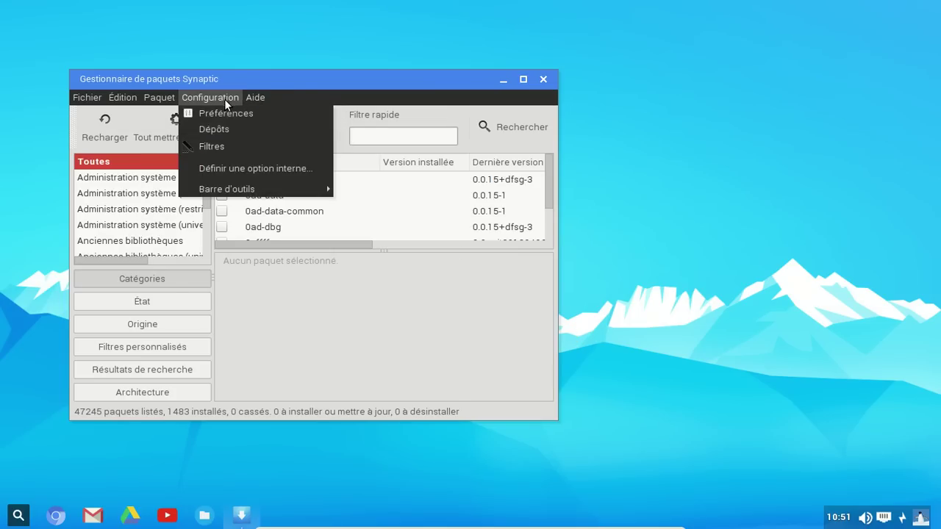
{"action": "left_click", "coordinate": [221, 129]}
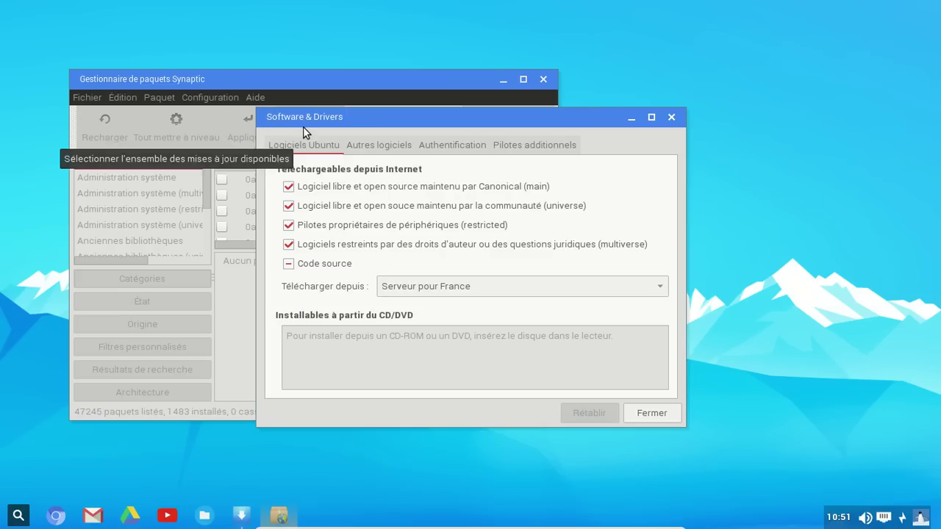
{"action": "left_click", "coordinate": [362, 147]}
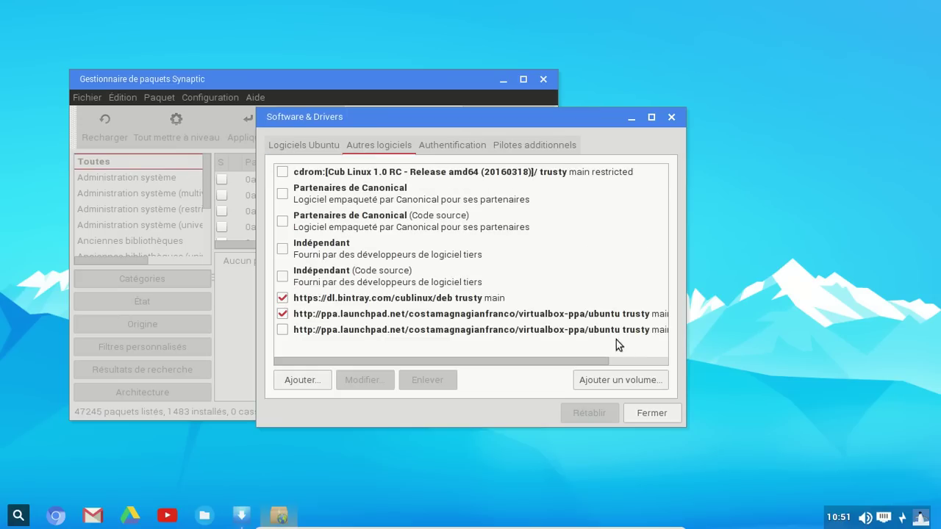
{"action": "left_click_drag", "start_coordinate": [641, 362], "coordinate": [405, 387]}
{"action": "left_click", "coordinate": [673, 117]}
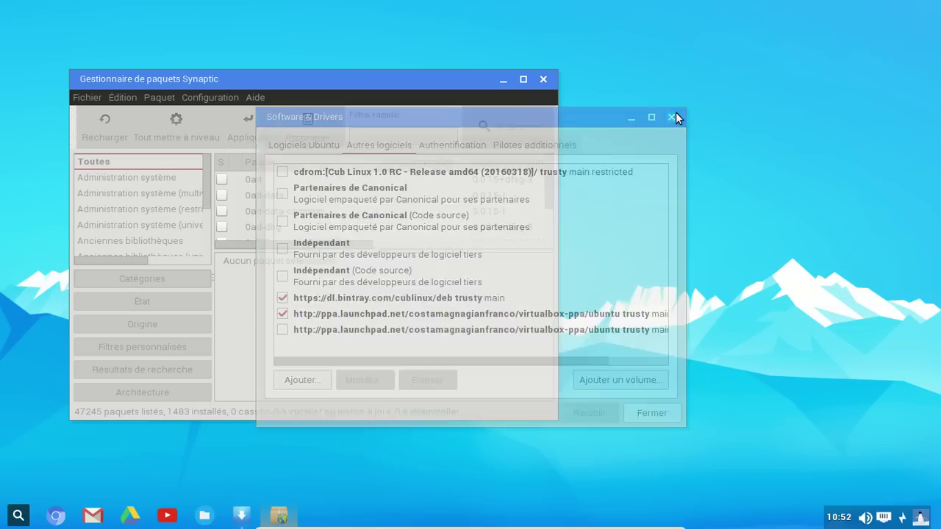
- Move the Synaptic window toward the screen centre and close Synaptic
{"action": "left_click_drag", "start_coordinate": [204, 185], "coordinate": [213, 168]}
{"action": "left_click_drag", "start_coordinate": [316, 79], "coordinate": [492, 55]}
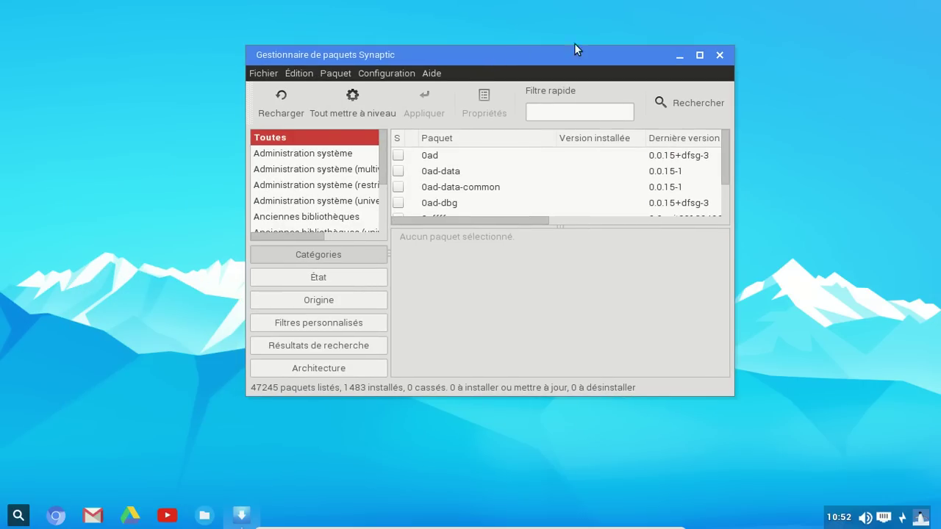
{"action": "left_click", "coordinate": [721, 57]}
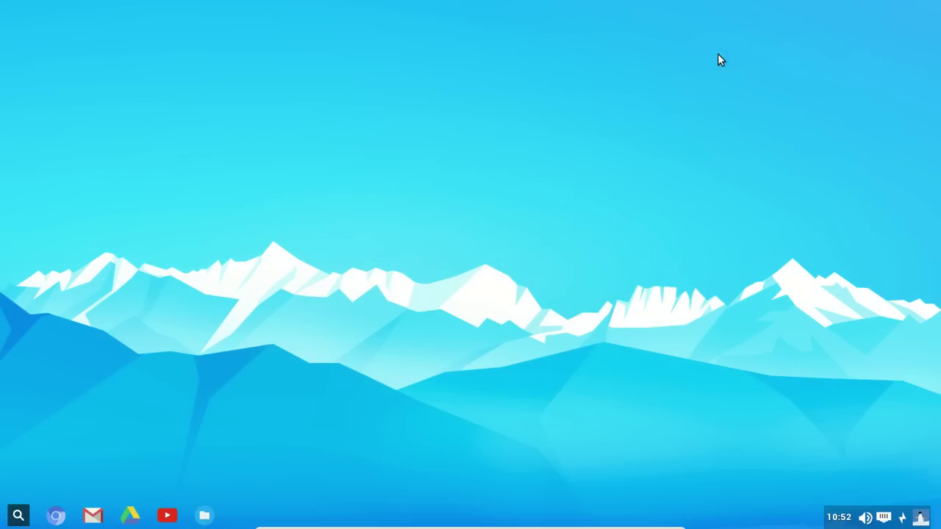
- Open a Terminal from Applications > Accessoires and start, then erase, a sudo apt-get install command
{"action": "right_click", "coordinate": [269, 50]}
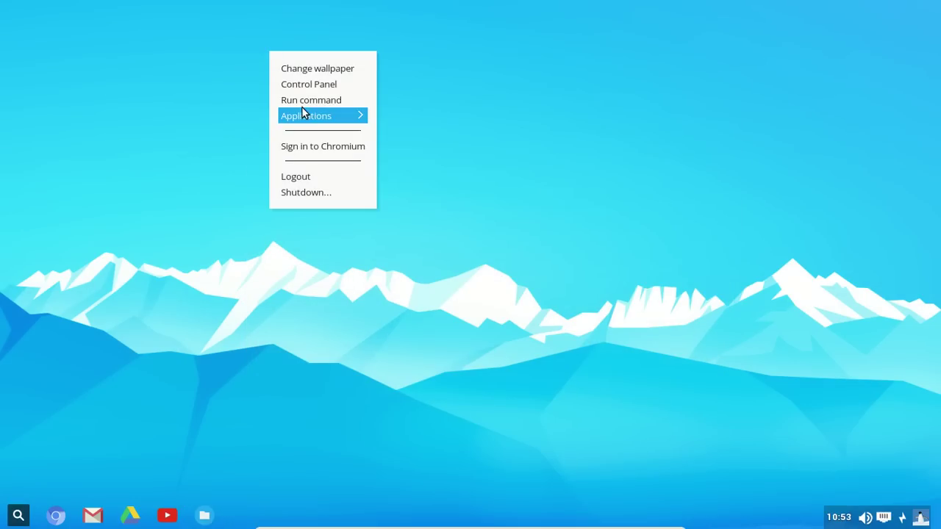
{"action": "mouse_move", "coordinate": [310, 117]}
{"action": "mouse_move", "coordinate": [419, 150]}
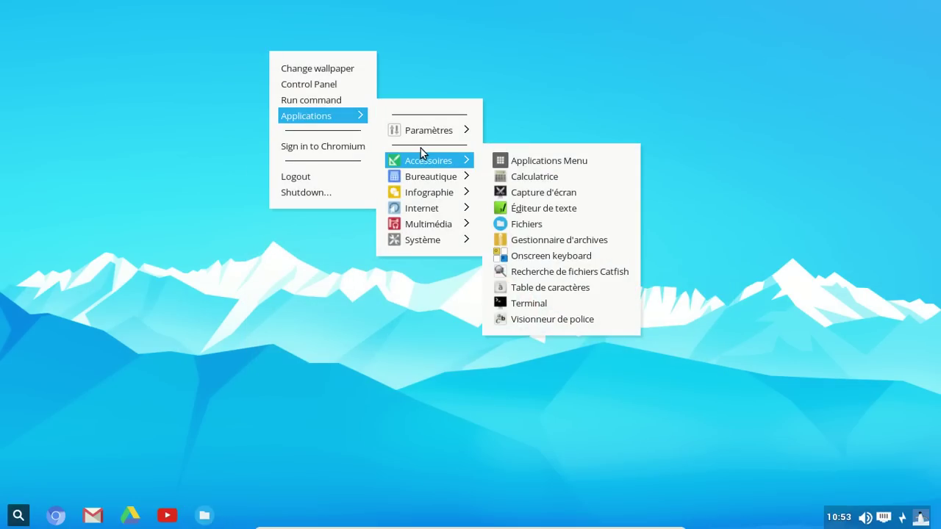
{"action": "left_click", "coordinate": [531, 304]}
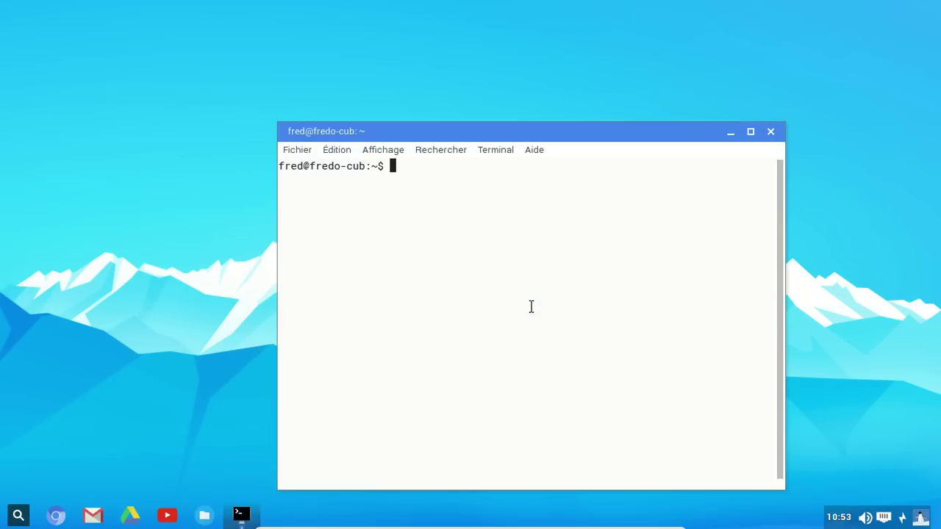
{"action": "type", "text": "sudo apt*-"}
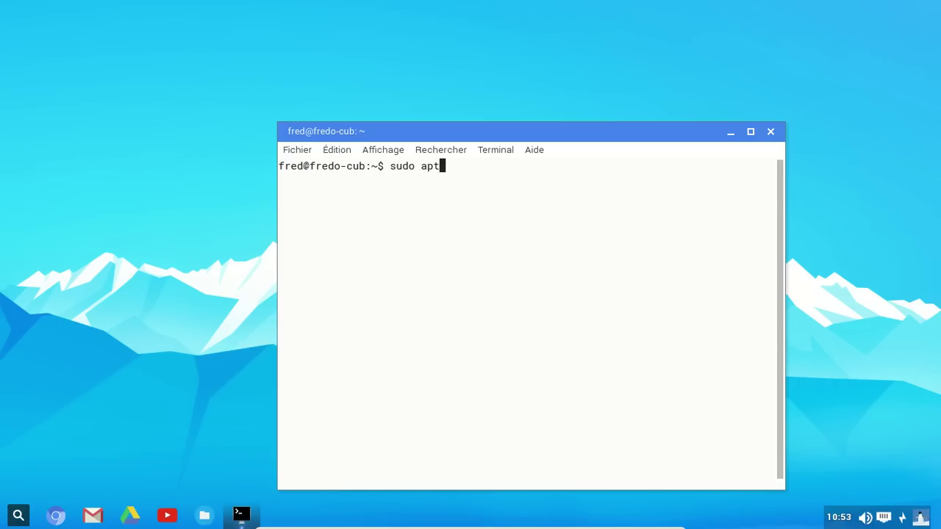
{"action": "key", "text": "BackSpace"}
{"action": "key", "text": "BackSpace"}
{"action": "type", "text": "-get install"}
{"action": "key", "text": "BackSpace"}
{"action": "key", "text": "BackSpace"}
{"action": "key", "text": "BackSpace"}
{"action": "key", "text": "BackSpace"}
{"action": "key", "text": "BackSpace"}
{"action": "key", "text": "BackSpace"}
{"action": "key", "text": "BackSpace"}
{"action": "key", "text": "BackSpace"}
{"action": "key", "text": "BackSpace"}
{"action": "key", "text": "BackSpace"}
{"action": "key", "text": "BackSpace"}
{"action": "key", "text": "BackSpace"}
{"action": "key", "text": "BackSpace"}
{"action": "key", "text": "BackSpace"}
{"action": "key", "text": "BackSpace"}
{"action": "key", "text": "BackSpace"}
{"action": "key", "text": "BackSpace"}
{"action": "key", "text": "BackSpace"}
{"action": "key", "text": "BackSpace"}
{"action": "key", "text": "BackSpace"}
{"action": "key", "text": "BackSpace"}
- Run xdg-user-dirs-gtk-update and ls, then type 'sudo apt-get install mc'
{"action": "type", "text": "xdg-user-dirs-g"}
{"action": "key", "text": "Tab"}
{"action": "key", "text": "Return"}
{"action": "type", "text": "ls"}
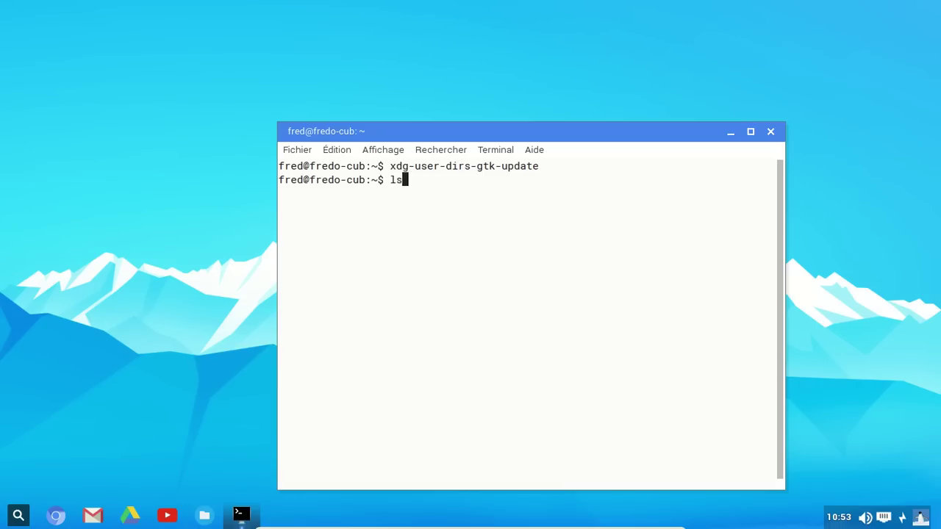
{"action": "key", "text": "Return"}
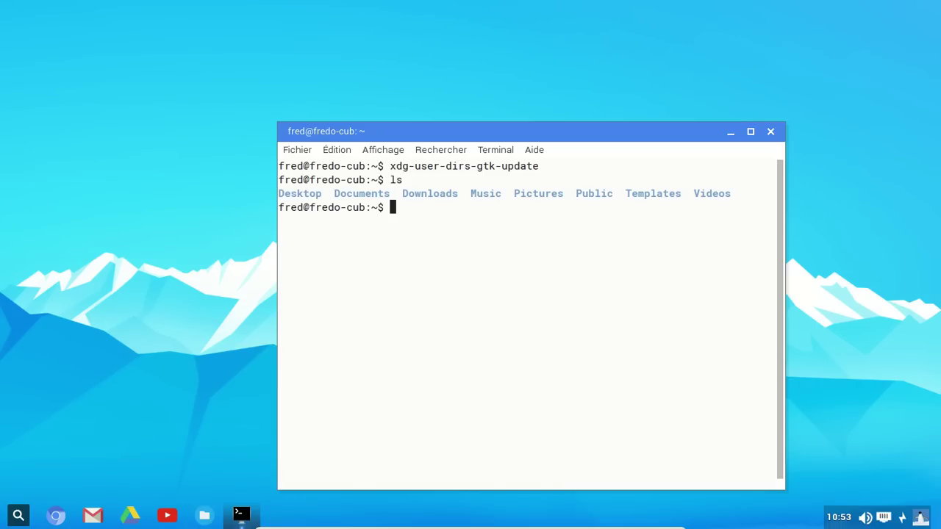
{"action": "type", "text": "sudo apt-get install mc"}
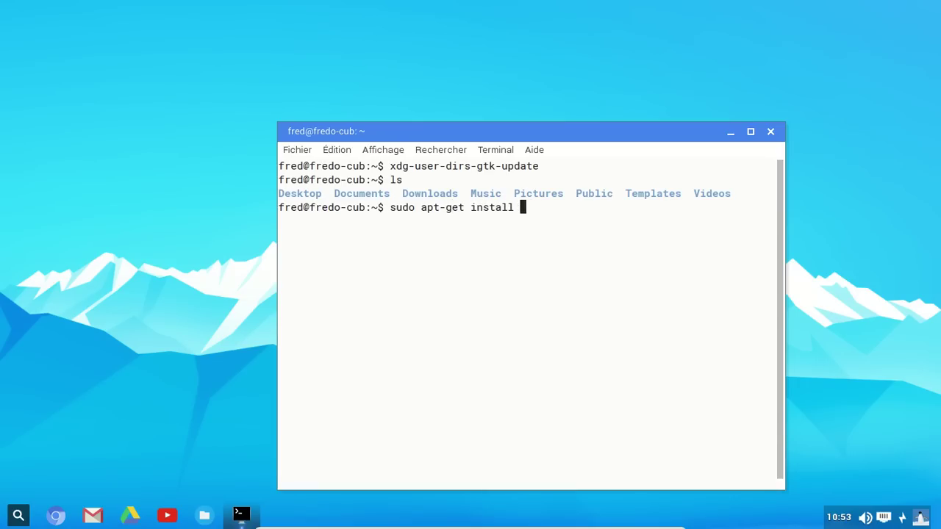
- Run 'sudo apt-get install mc', enter the sudo password, and confirm installing mc, mc-data and libssh2-1
{"action": "key", "text": "Return"}
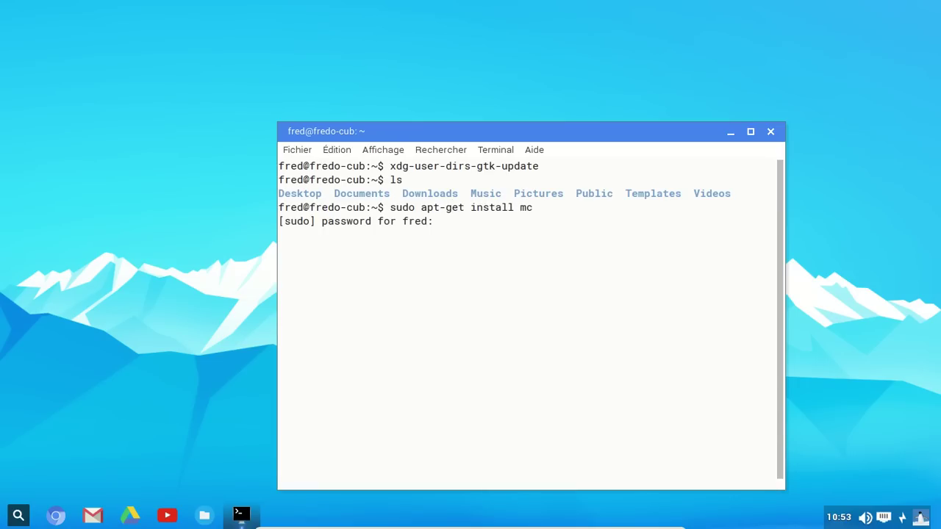
{"action": "key", "text": "Return"}
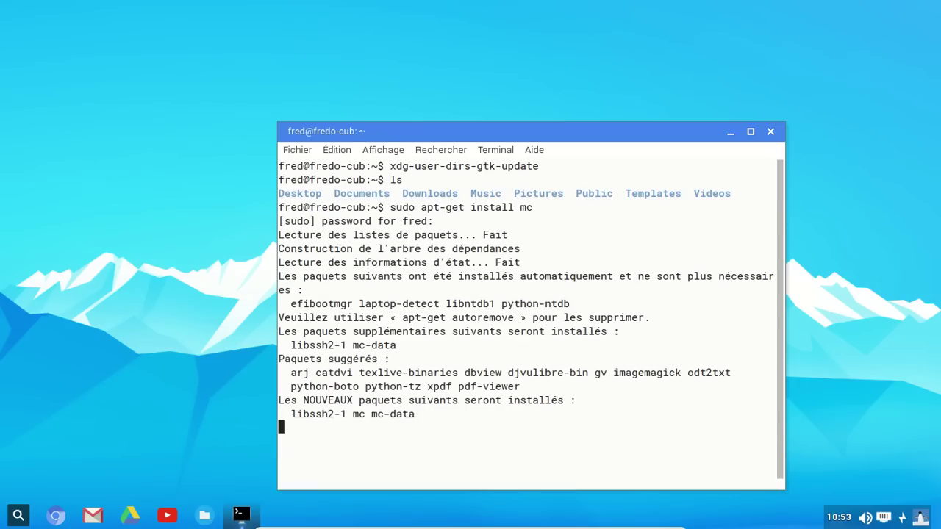
{"action": "key", "text": "Return"}
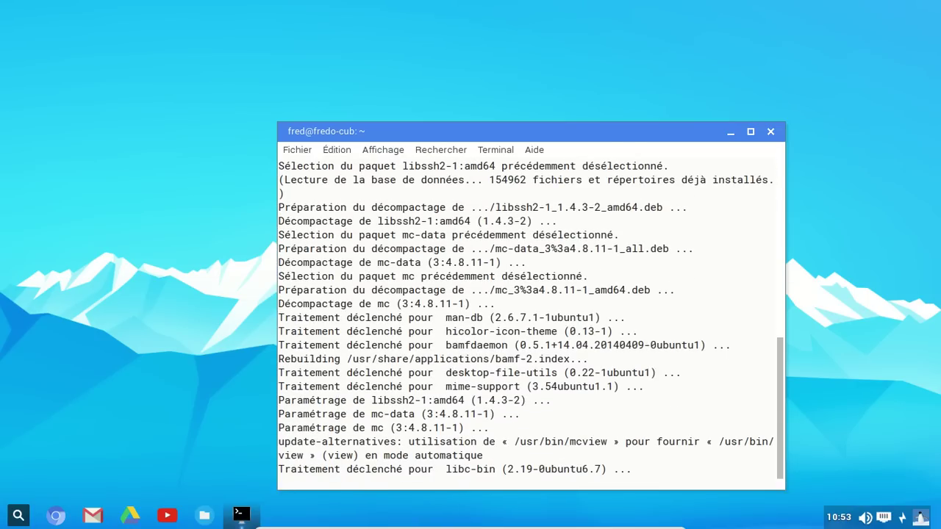
- Launch Midnight Commander and browse from ~/.local/share back up into ~/.config
{"action": "type", "text": "mc"}
{"action": "key", "text": "Return"}
{"action": "key", "text": "Down"}
{"action": "key", "text": "Down"}
{"action": "key", "text": "Down"}
{"action": "key", "text": "Down"}
{"action": "key", "text": "Down"}
{"action": "key", "text": "Return"}
{"action": "key", "text": "Down"}
{"action": "key", "text": "Return"}
{"action": "key", "text": "Down"}
{"action": "key", "text": "Down"}
{"action": "key", "text": "Down"}
{"action": "key", "text": "Down"}
{"action": "key", "text": "Up"}
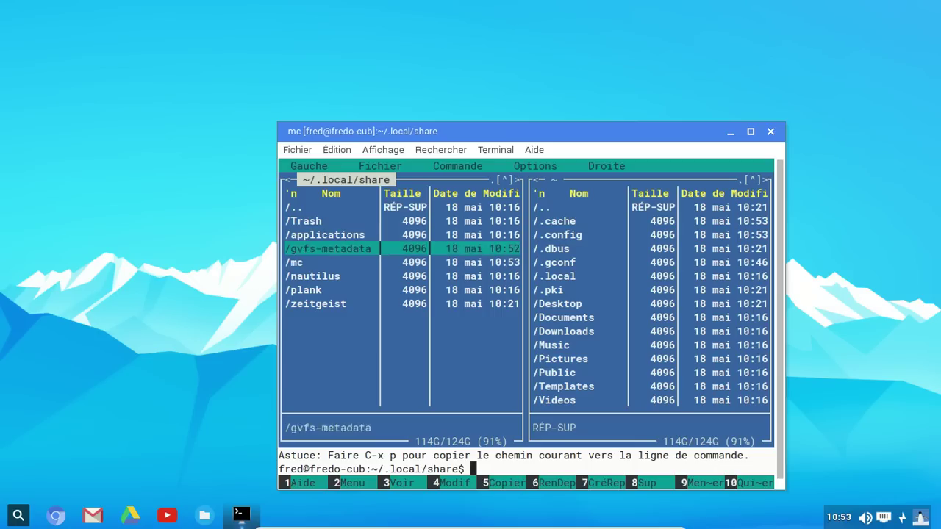
{"action": "key", "text": "Up"}
{"action": "key", "text": "Up"}
{"action": "key", "text": "Up"}
{"action": "key", "text": "Return"}
{"action": "key", "text": "Up"}
{"action": "key", "text": "Return"}
{"action": "key", "text": "Up"}
- Open user-dirs.dirs with F4 in mcedit (editor choice 3), then quit the editor
{"action": "key", "text": "Up"}
{"action": "key", "text": "Up"}
{"action": "key", "text": "Return"}
{"action": "key", "text": "End"}
{"action": "key", "text": "Up"}
{"action": "key", "text": "Up"}
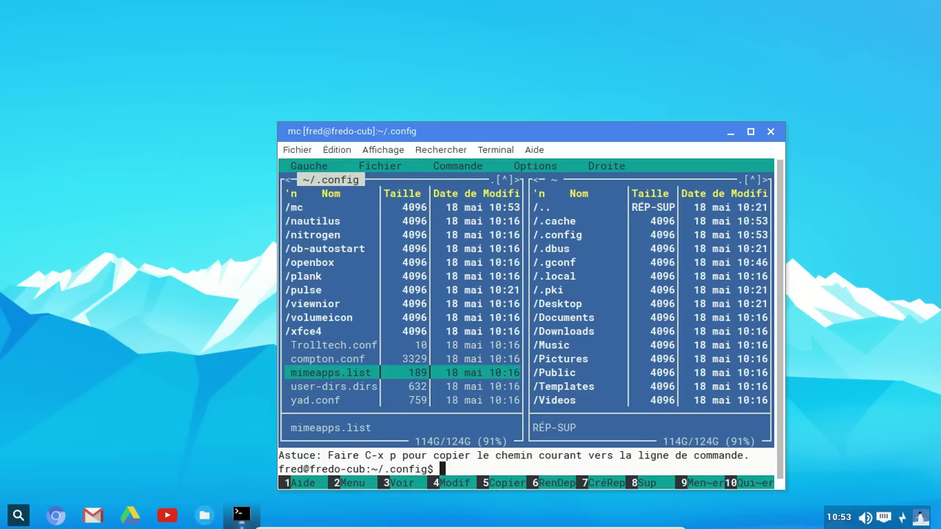
{"action": "key", "text": "Up"}
{"action": "key", "text": "Down"}
{"action": "key", "text": "Down"}
{"action": "key", "text": "Down"}
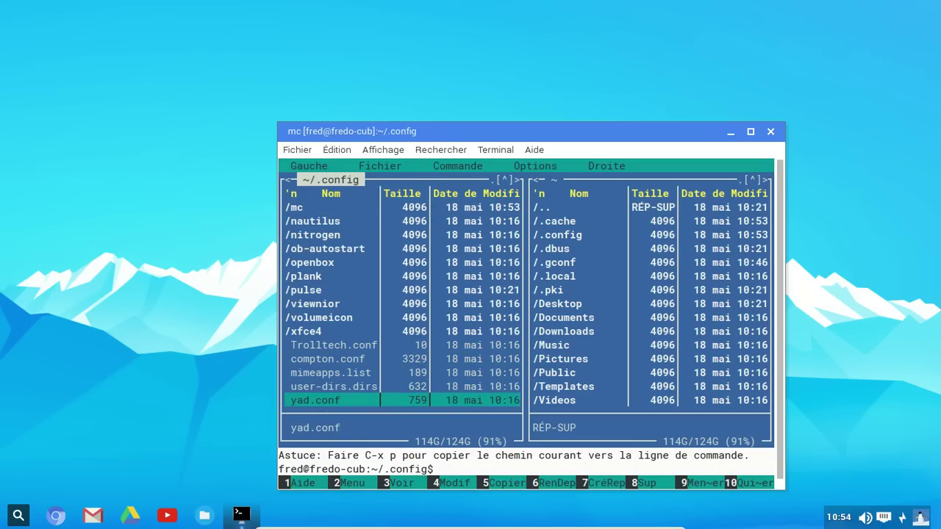
{"action": "key", "text": "Up"}
{"action": "key", "text": "Down"}
{"action": "key", "text": "Up"}
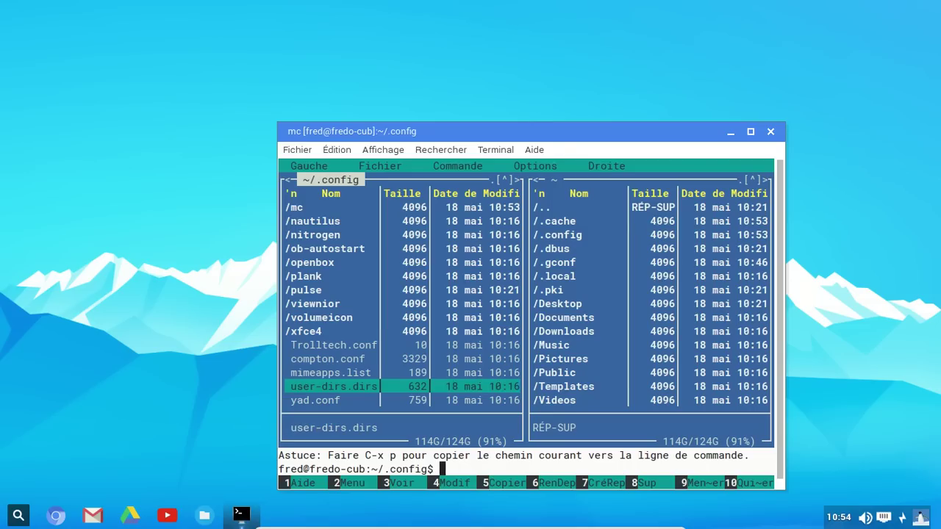
{"action": "key", "text": "F4"}
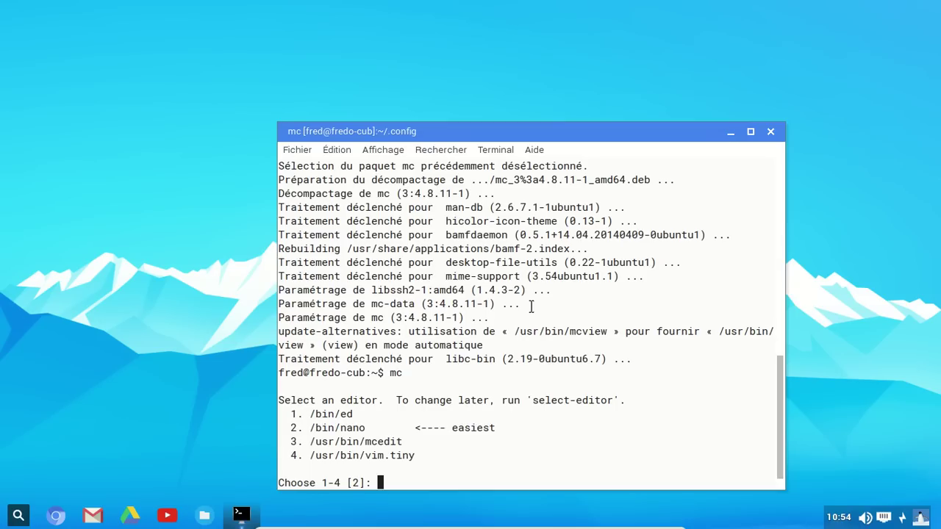
{"action": "type", "text": "3"}
{"action": "key", "text": "Return"}
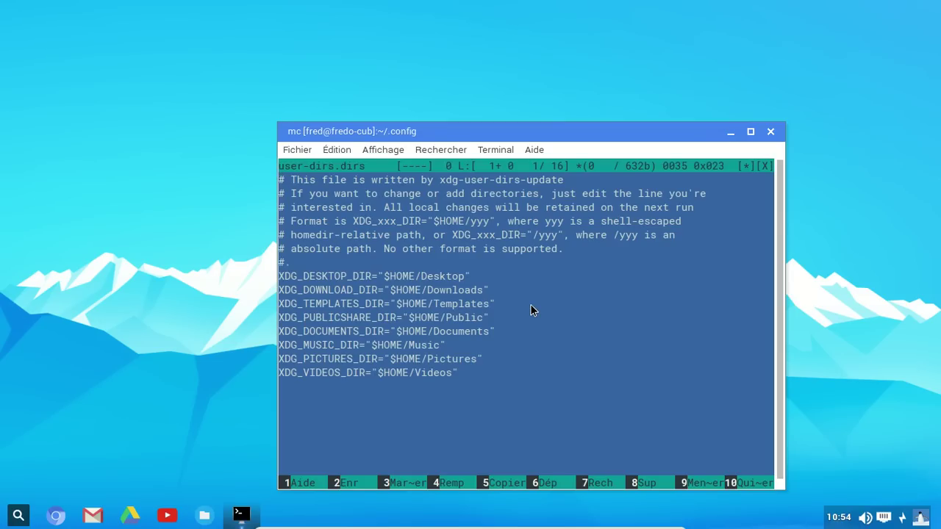
{"action": "left_click", "coordinate": [739, 482]}
- Delete user-dirs.dirs with F8 and exit Midnight Commander to the shell
{"action": "key", "text": "F8"}
{"action": "key", "text": "Return"}
{"action": "type", "text": "exit"}
{"action": "key", "text": "Return"}
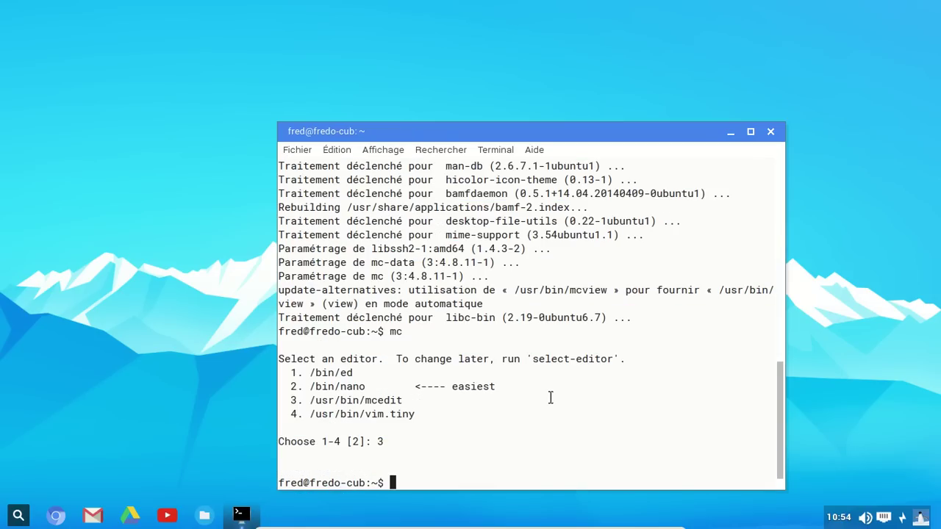
- Run locale, xdg-user-dirs-update and ls to get French folders, then exit the terminal
{"action": "type", "text": "locale"}
{"action": "key", "text": "Return"}
{"action": "type", "text": "xdg-user-dirs"}
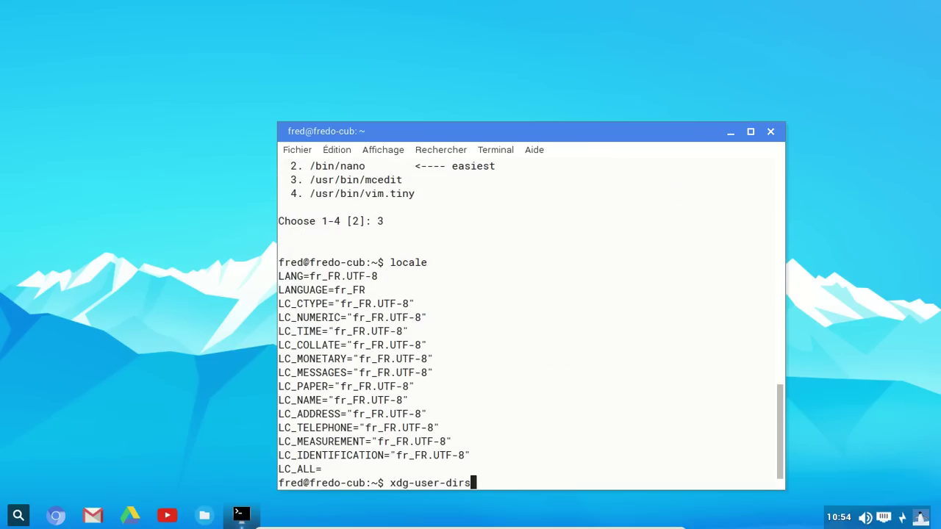
{"action": "type", "text": "-update"}
{"action": "key", "text": "Return"}
{"action": "type", "text": "ls"}
{"action": "key", "text": "Return"}
{"action": "type", "text": "exit"}
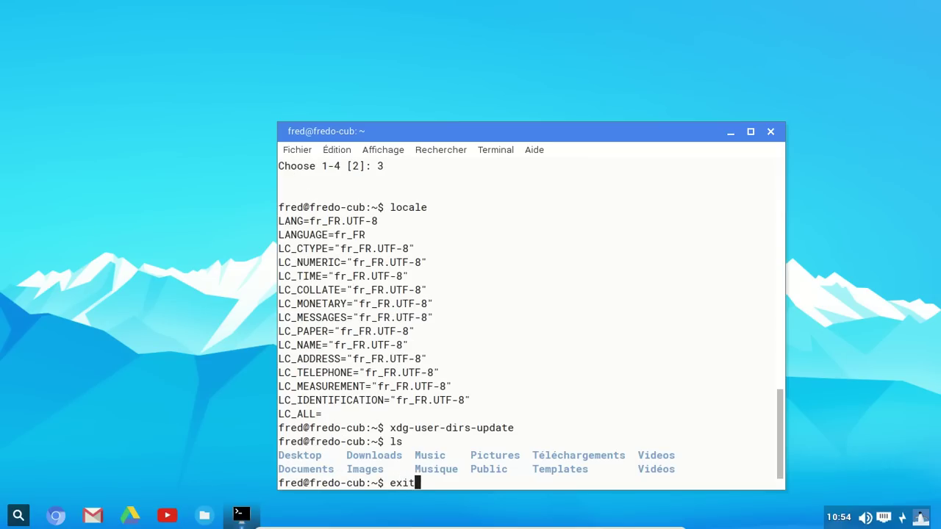
{"action": "key", "text": "Return"}
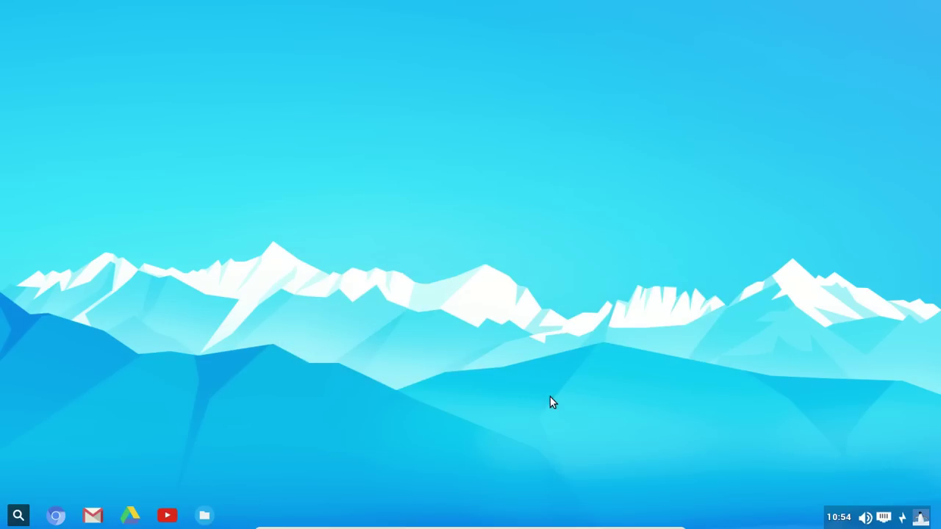
- Select the English Downloads, Pictures, Videos and Music folders, Shift+Delete them, and close Files
{"action": "left_click", "coordinate": [204, 515]}
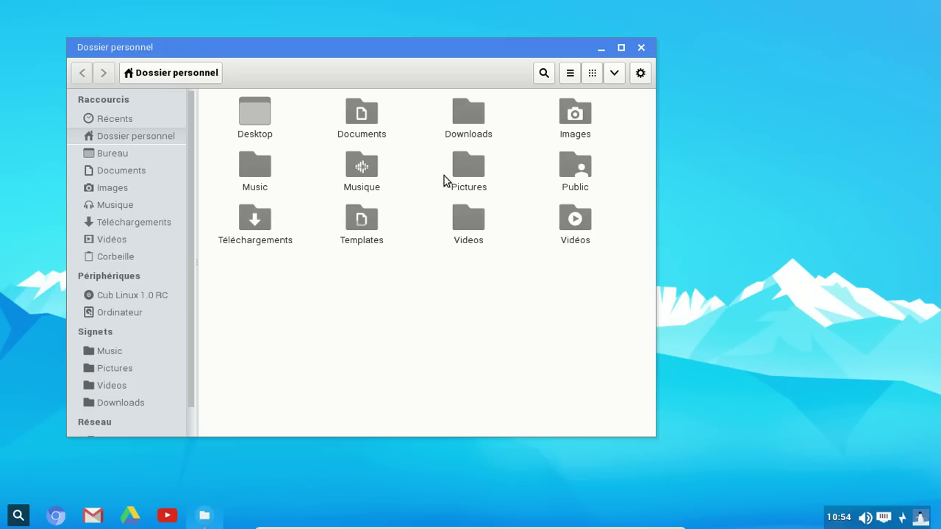
{"action": "left_click", "coordinate": [464, 129]}
{"action": "left_click", "coordinate": [466, 167], "text": "ctrl"}
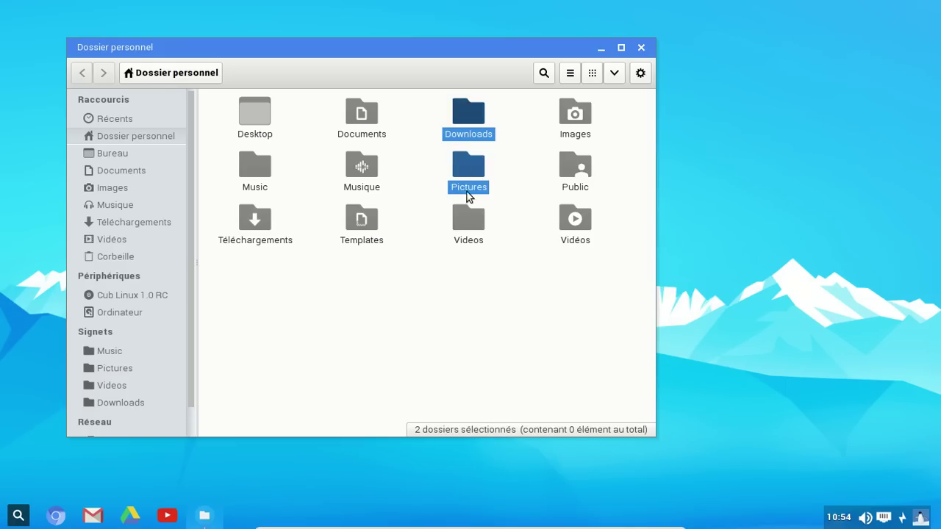
{"action": "left_click", "coordinate": [471, 218], "text": "ctrl"}
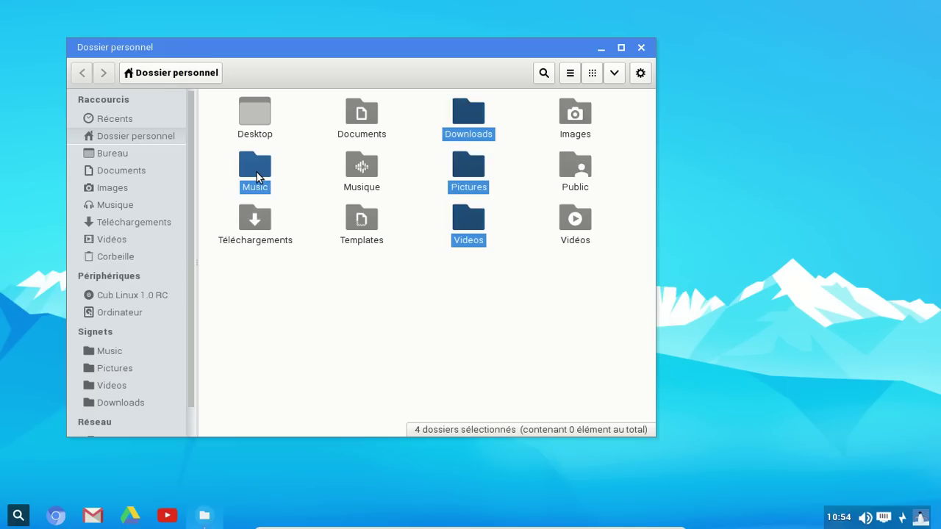
{"action": "key", "text": "shift+Delete"}
{"action": "key", "text": "Return"}
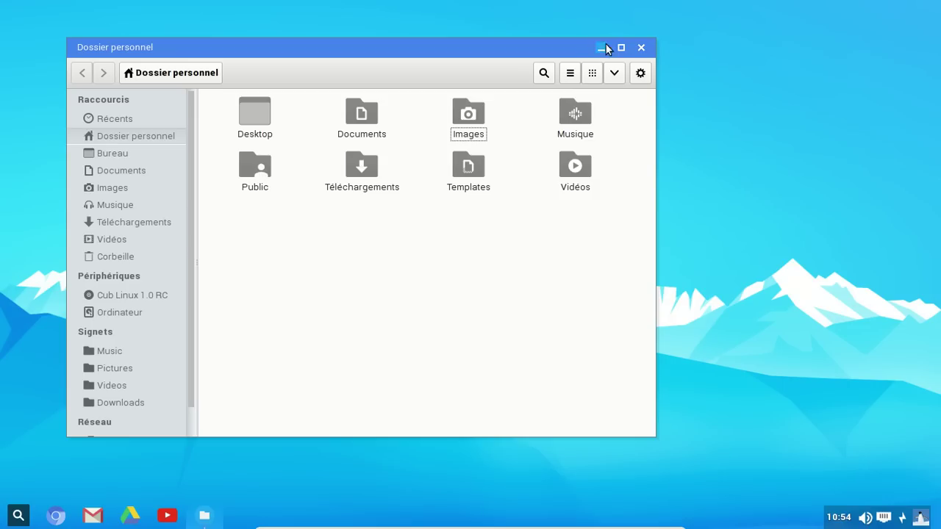
{"action": "left_click", "coordinate": [641, 47]}
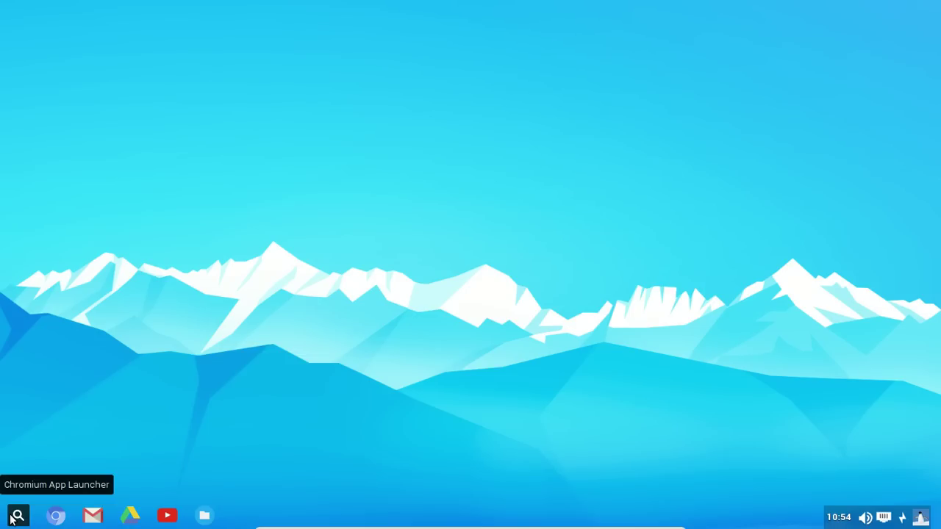
- Launch Google Docs from the Chromium App Launcher to reach its sign-in page
{"action": "left_click", "coordinate": [19, 517]}
{"action": "left_click", "coordinate": [20, 517]}
{"action": "left_click", "coordinate": [19, 517]}
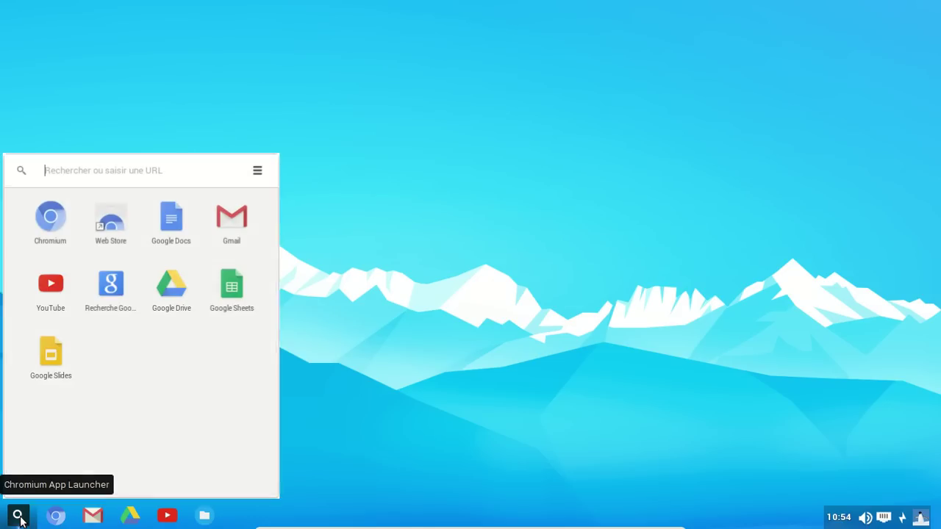
{"action": "left_click", "coordinate": [173, 233]}
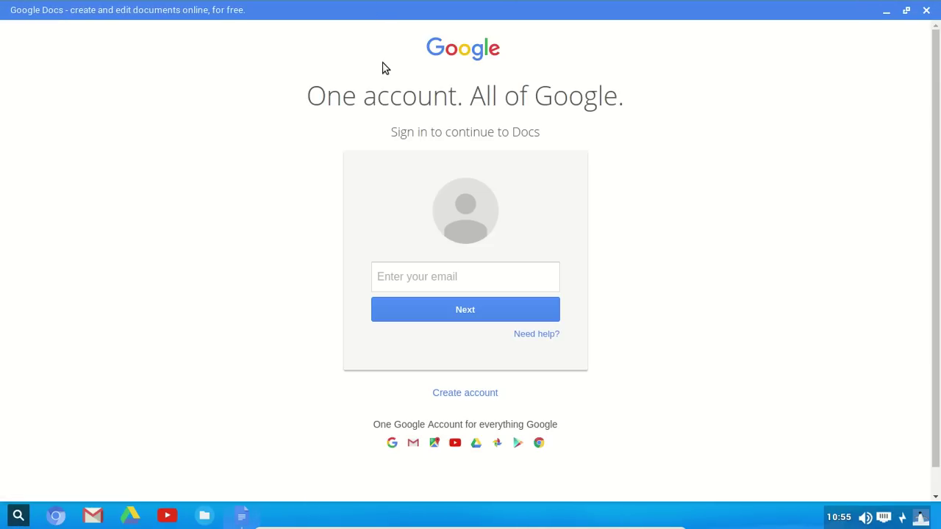
- Search the launcher for a username, open the Google results, then close that Chromium window
{"action": "key", "text": "super"}
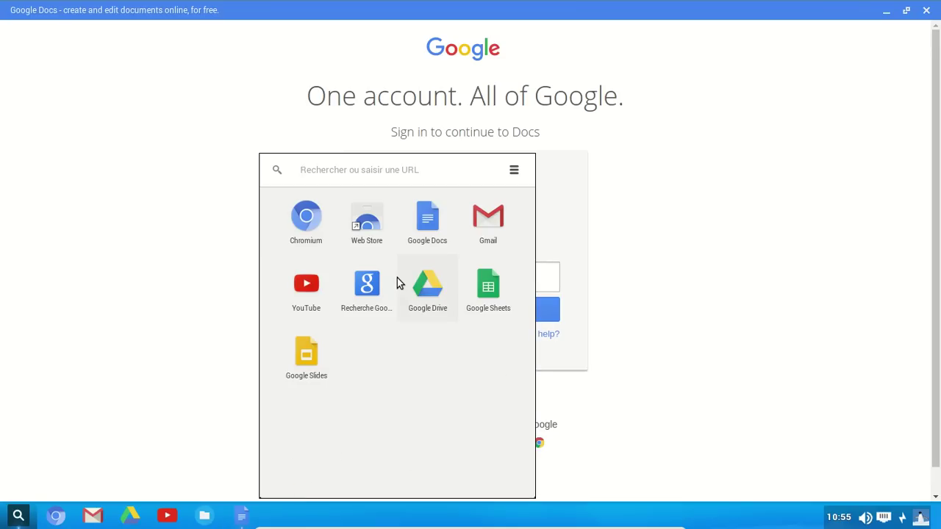
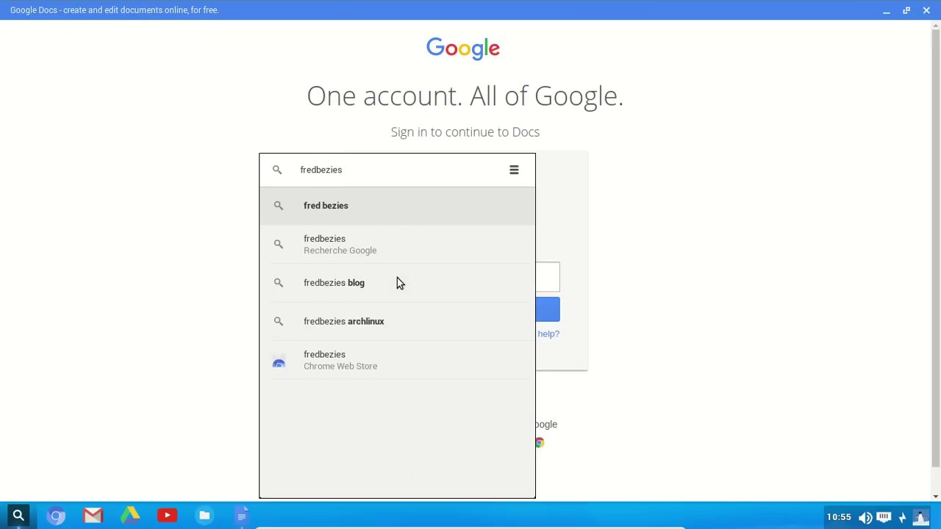
{"action": "key", "text": "Down"}
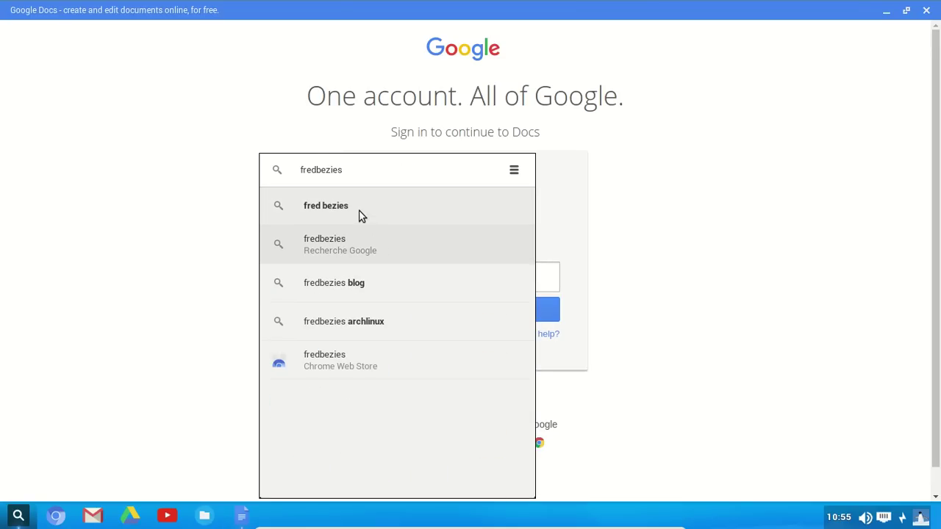
{"action": "left_click", "coordinate": [456, 213]}
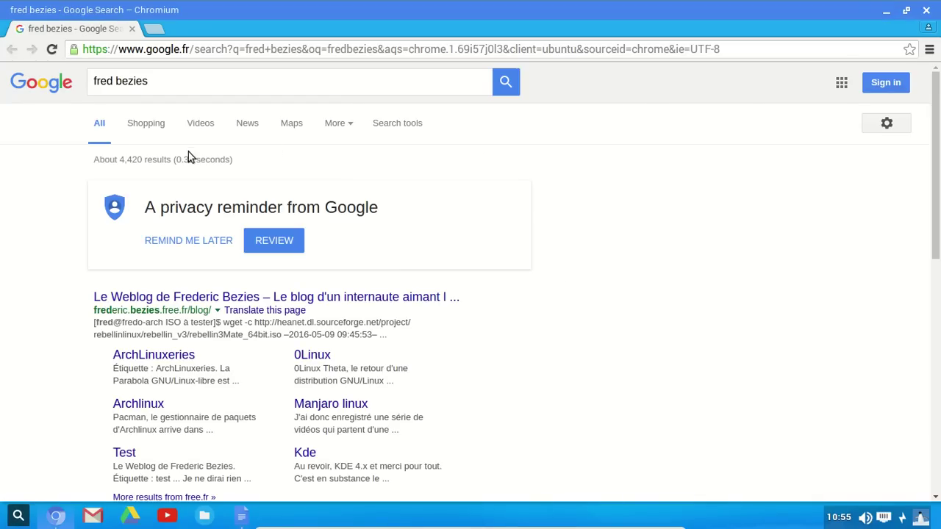
{"action": "left_click", "coordinate": [924, 6]}
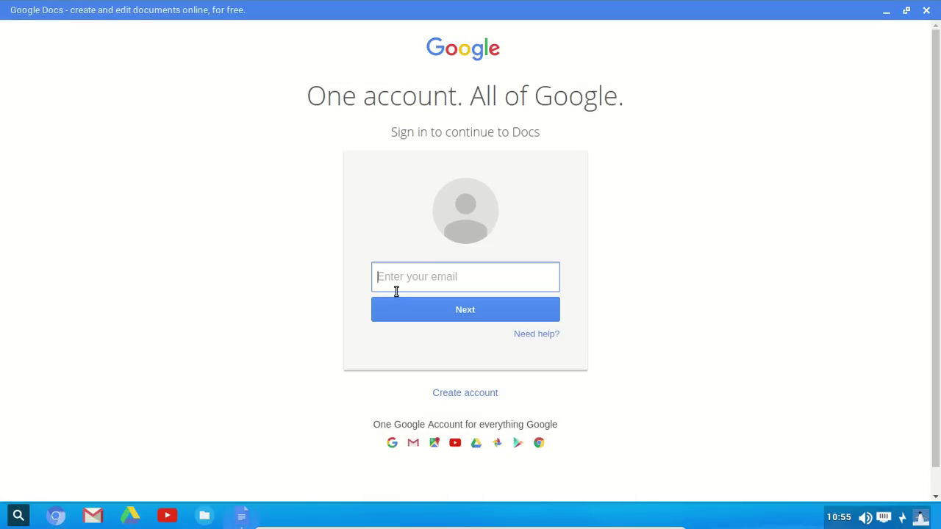
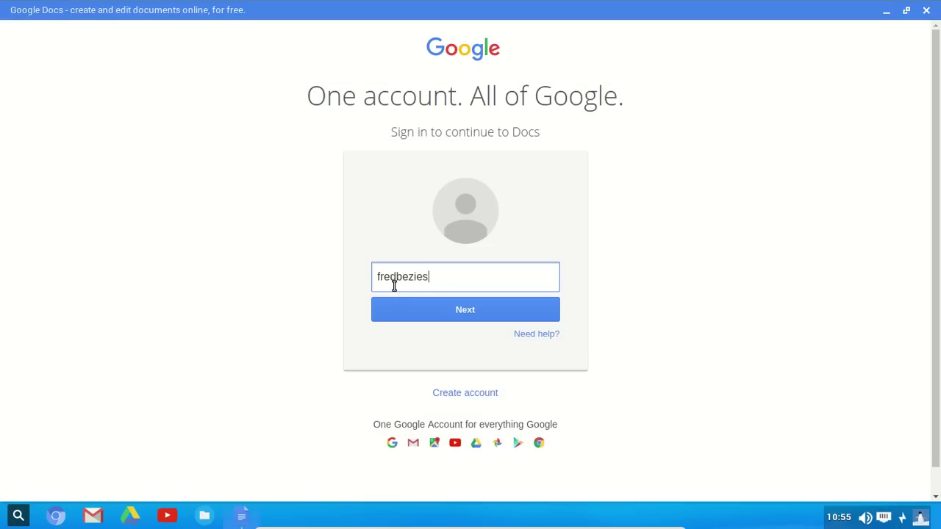
- Sign in to Google Docs with the account e-mail and password, and dismiss the save-password prompt
{"action": "key", "text": "Return"}
{"action": "type", "text": "************"}
{"action": "key", "text": "Return"}
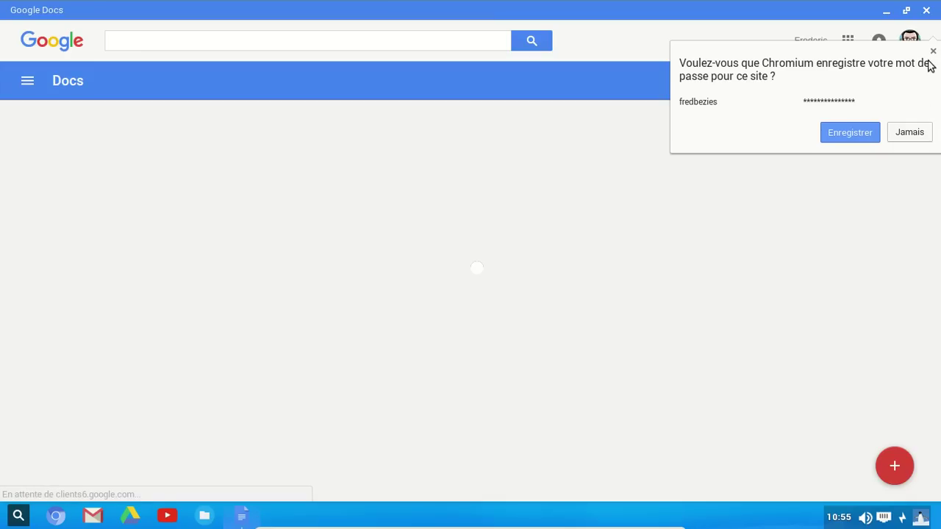
{"action": "left_click", "coordinate": [932, 51]}
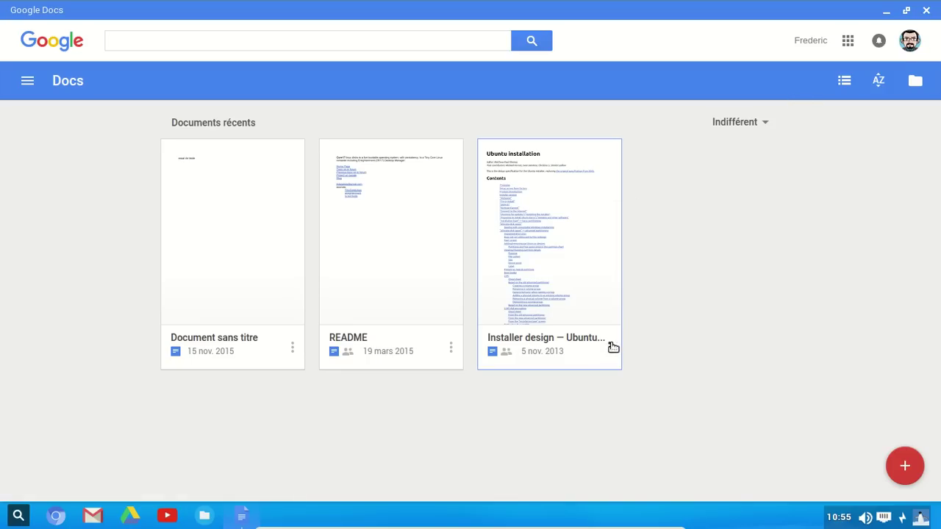
- Delete the third recent document, README and Document sans titre with Supprimer
{"action": "left_click", "coordinate": [610, 348]}
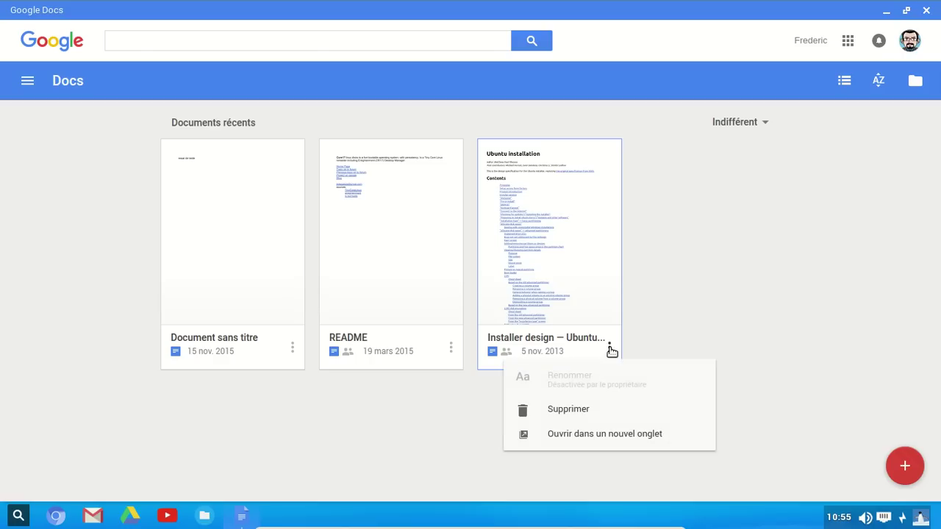
{"action": "left_click", "coordinate": [588, 411]}
{"action": "left_click", "coordinate": [450, 347]}
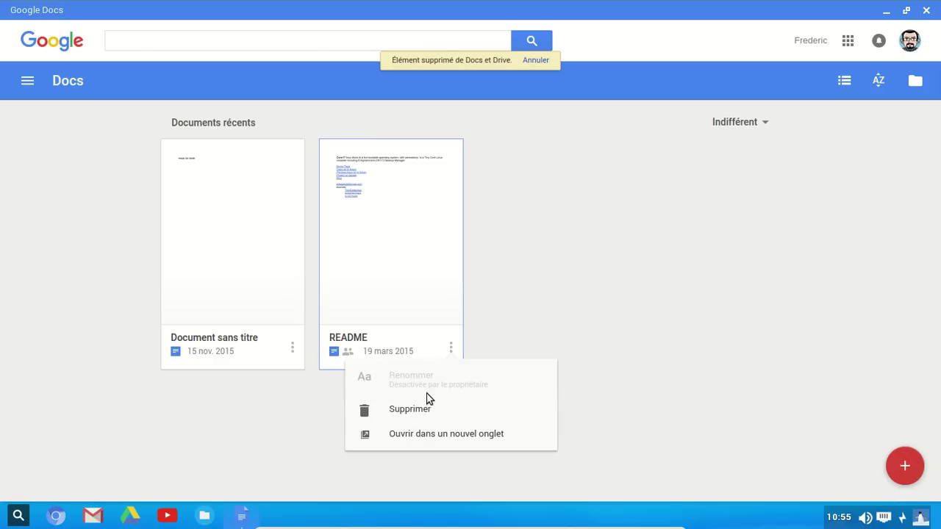
{"action": "left_click", "coordinate": [420, 409]}
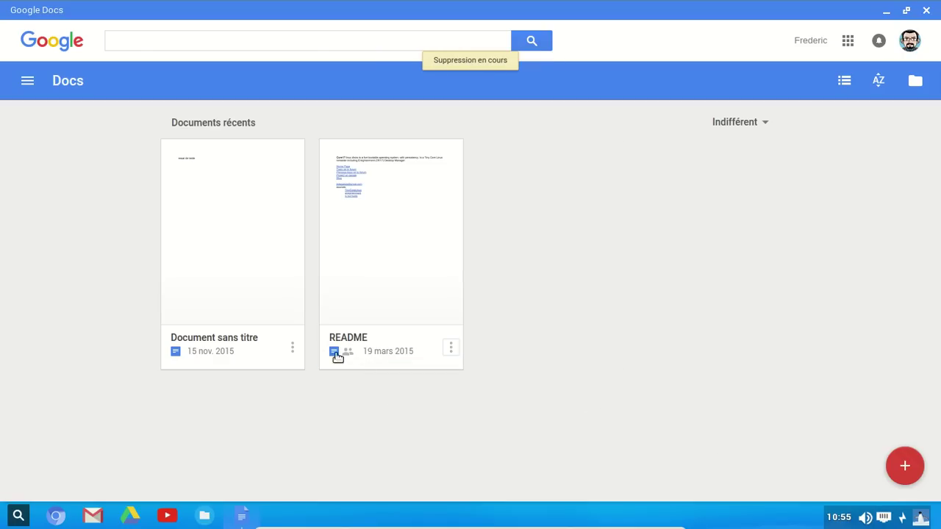
{"action": "left_click", "coordinate": [292, 348]}
{"action": "left_click", "coordinate": [270, 407]}
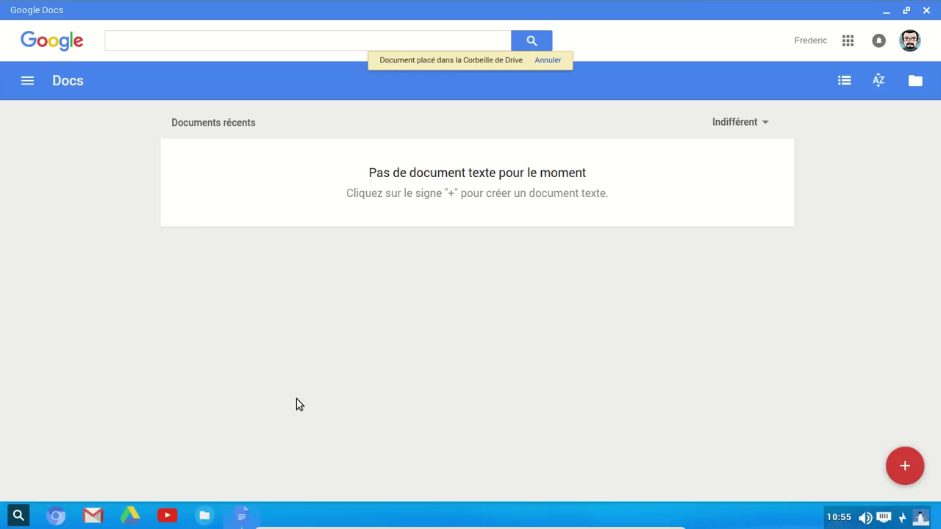
- Close the Google Docs window and bring up the Power Off shutdown prompt
{"action": "left_click", "coordinate": [927, 11]}
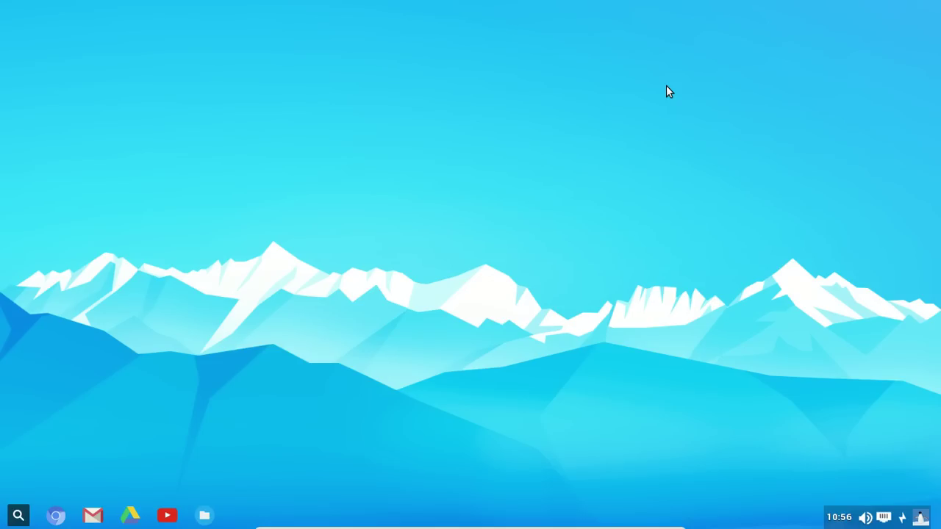
{"action": "left_click", "coordinate": [923, 520]}
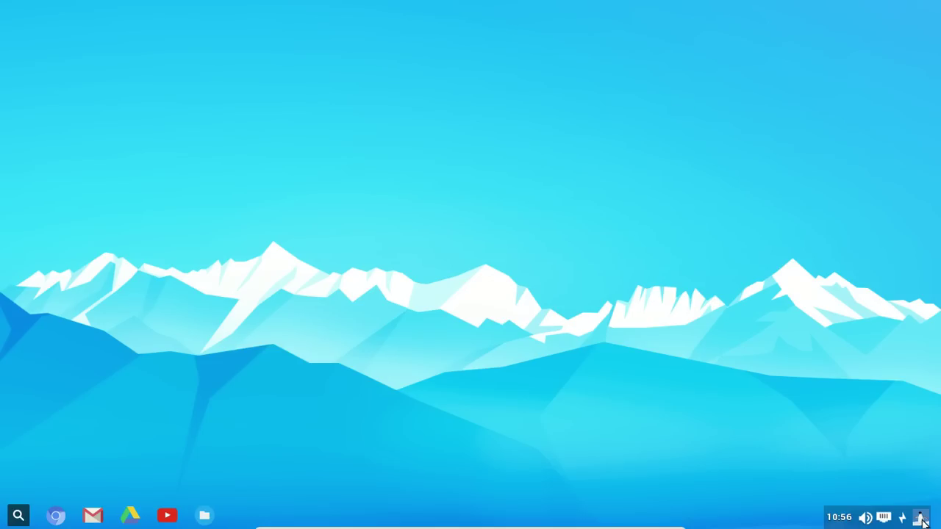